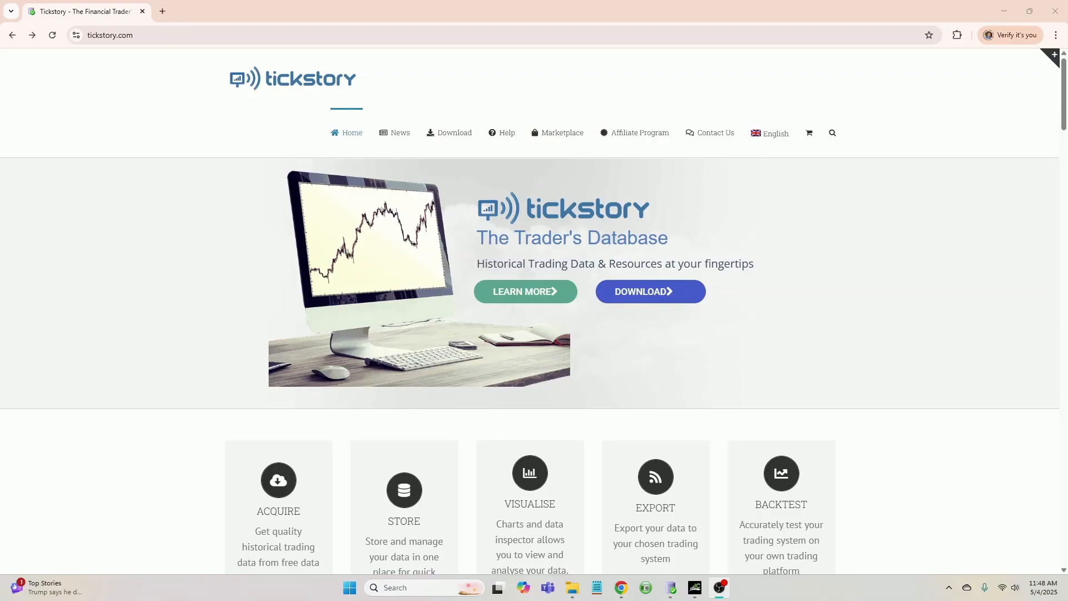
# Open the Tickstory download page and start the download of the free Lite plan
pyautogui.click(660, 292)
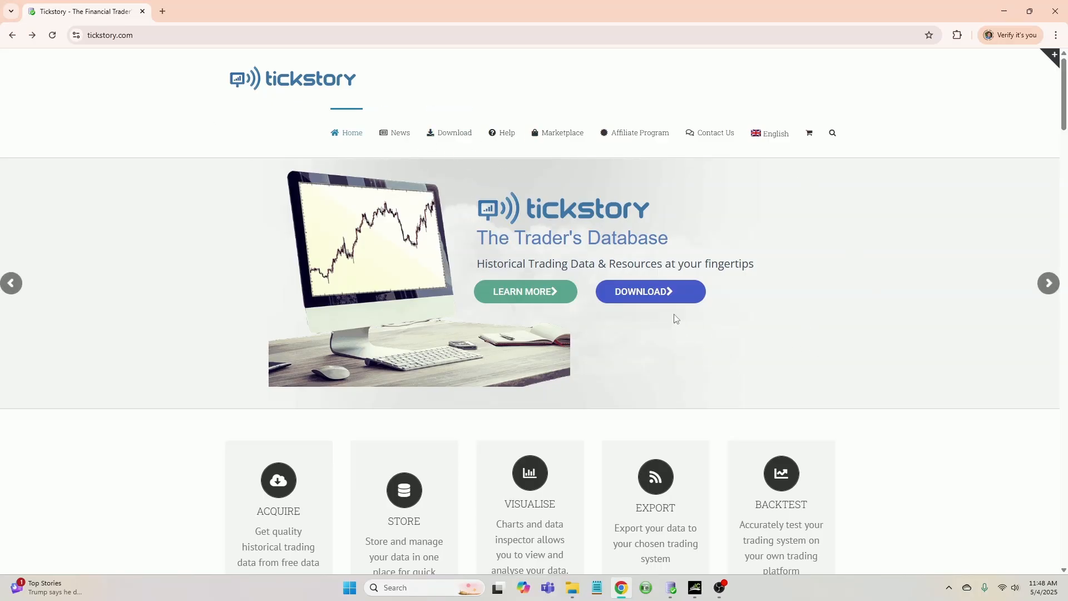
pyautogui.click(663, 300)
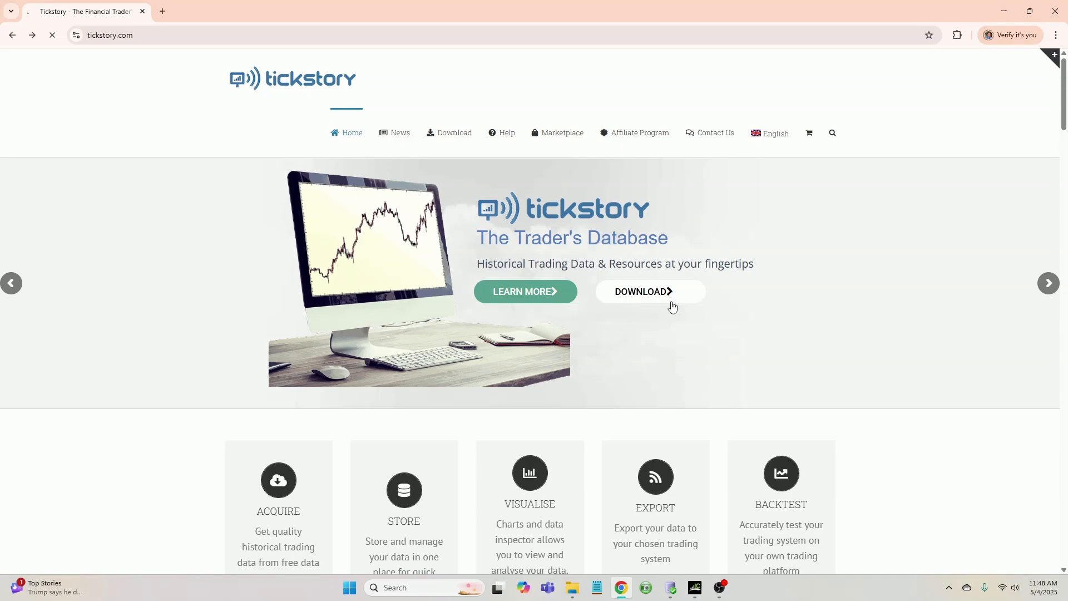
pyautogui.scroll(-3, 412, 318)
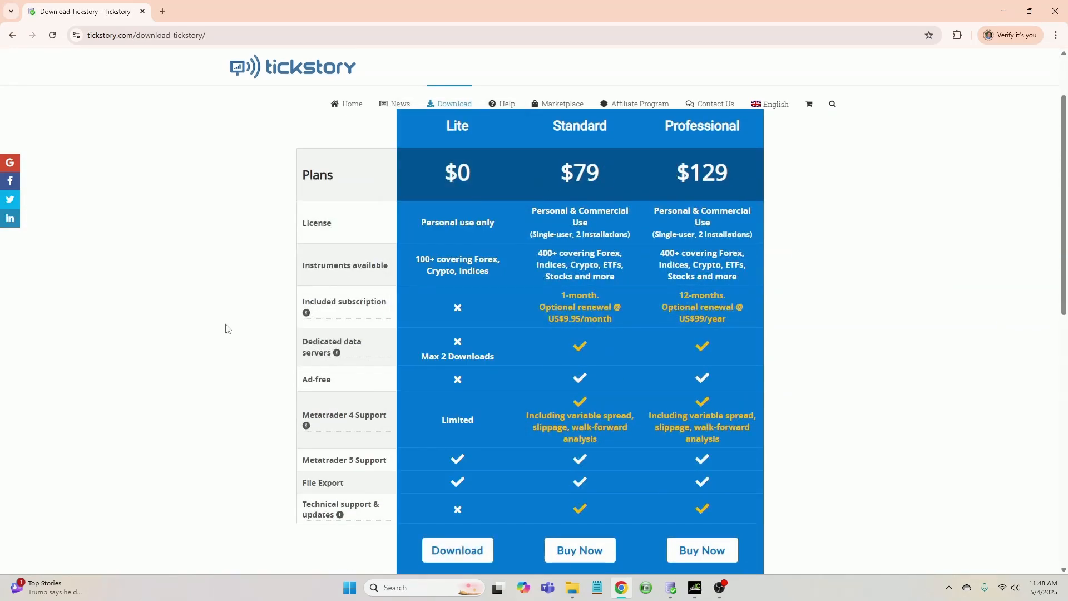
pyautogui.scroll(-1, 225, 328)
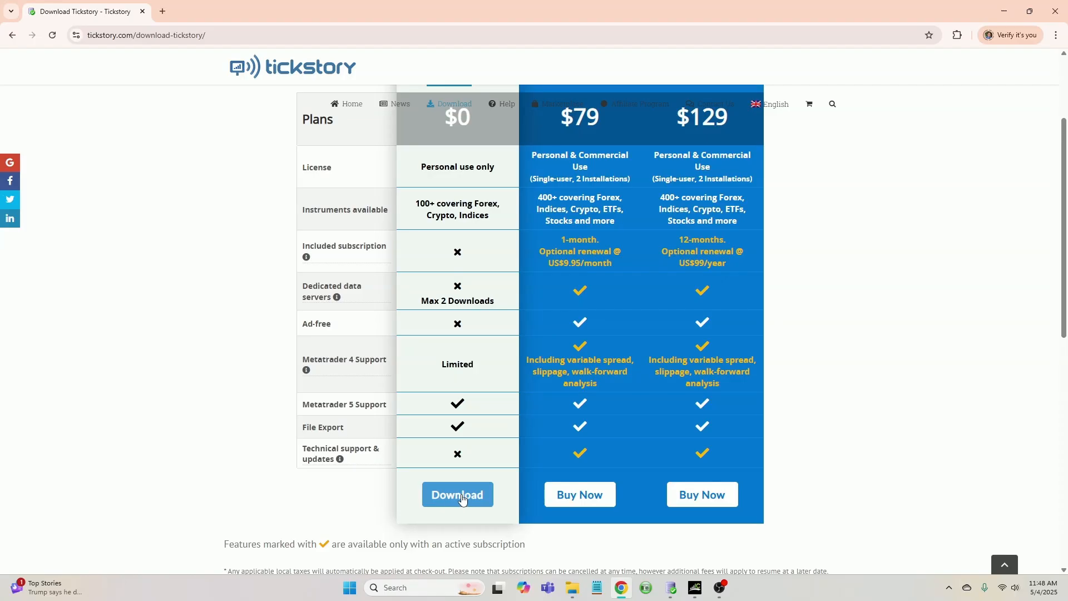
pyautogui.click(462, 497)
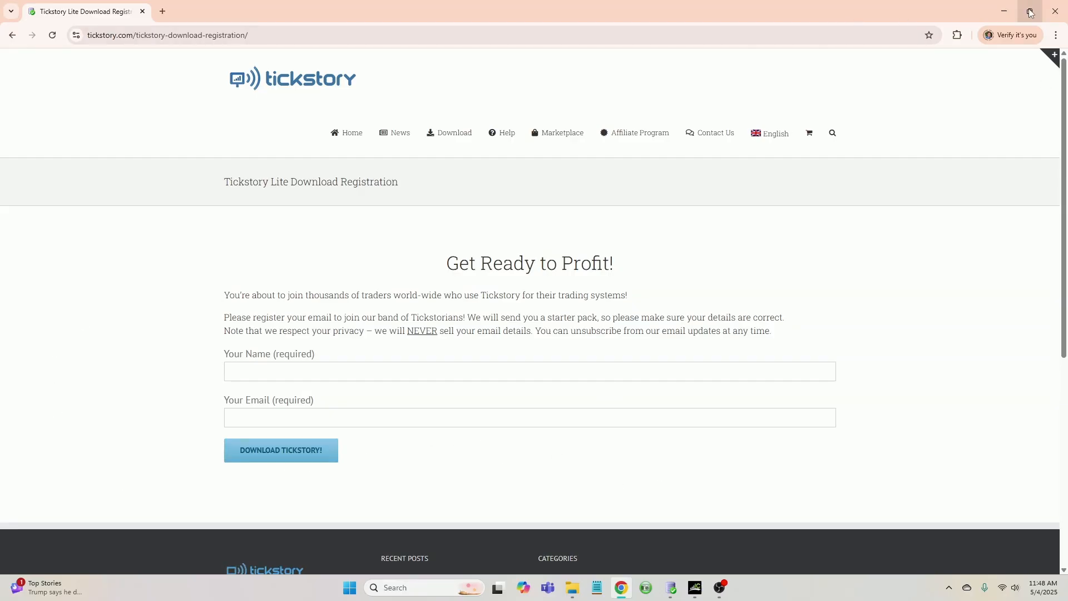
# Switch to Tickstory Lite and select EURUSD in the Dukascopy Forex instrument list
pyautogui.click(1002, 11)
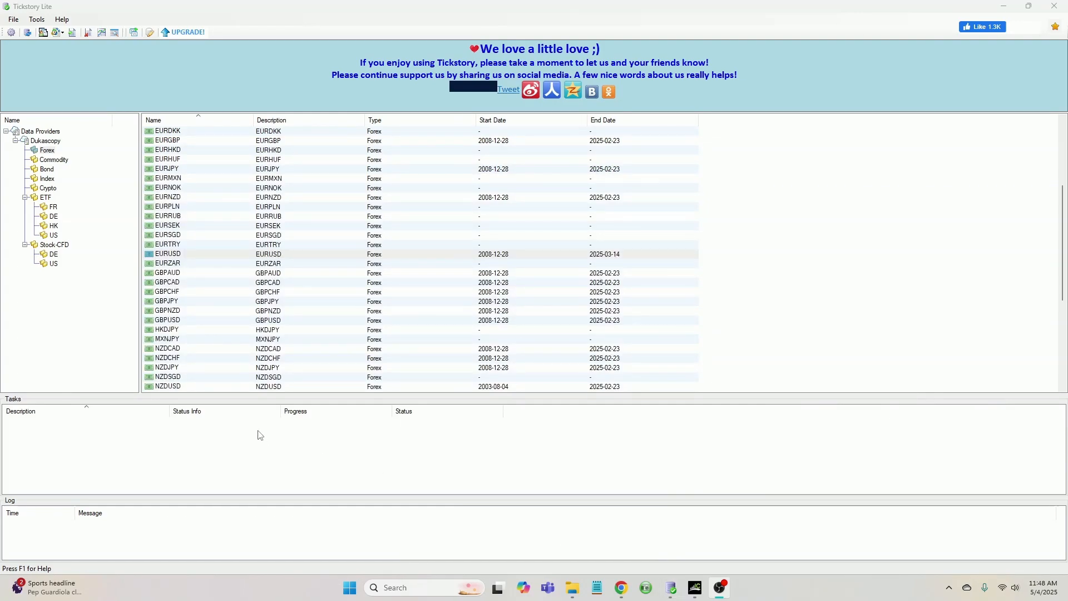
pyautogui.click(42, 143)
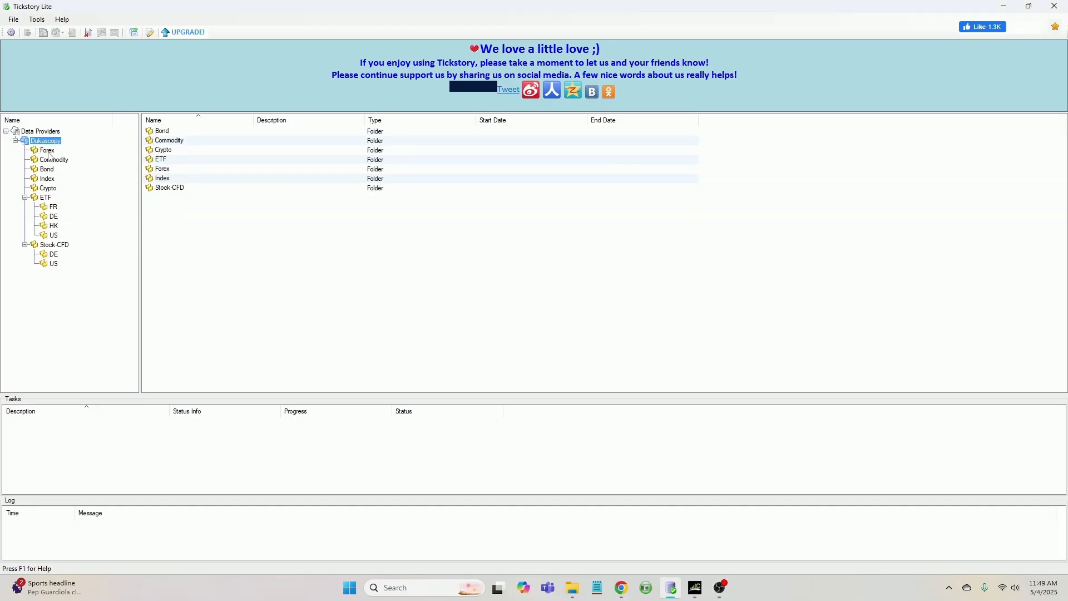
pyautogui.click(48, 152)
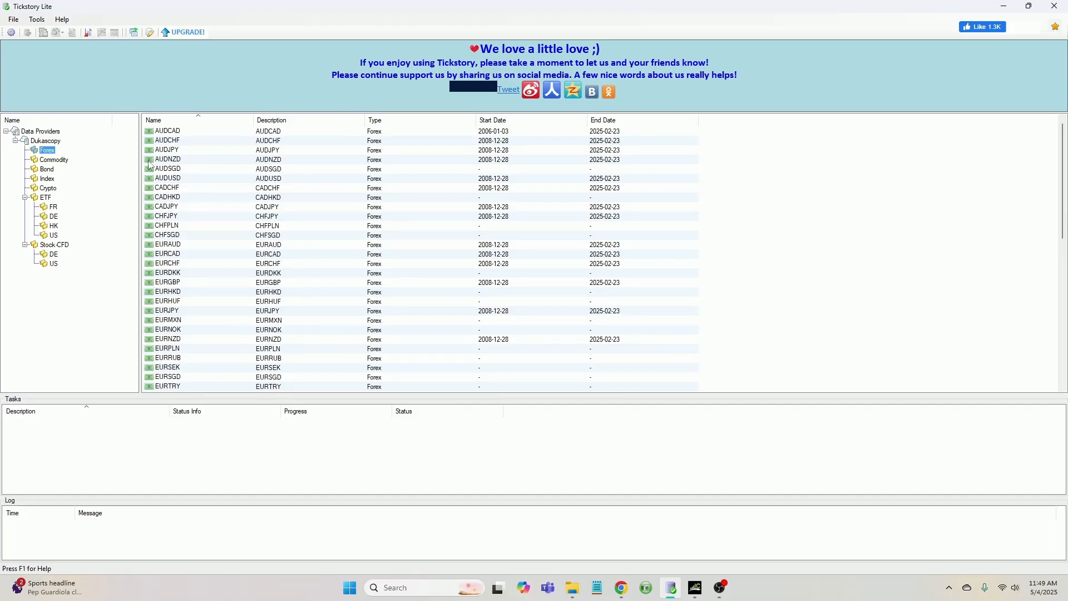
pyautogui.scroll(-4, 162, 221)
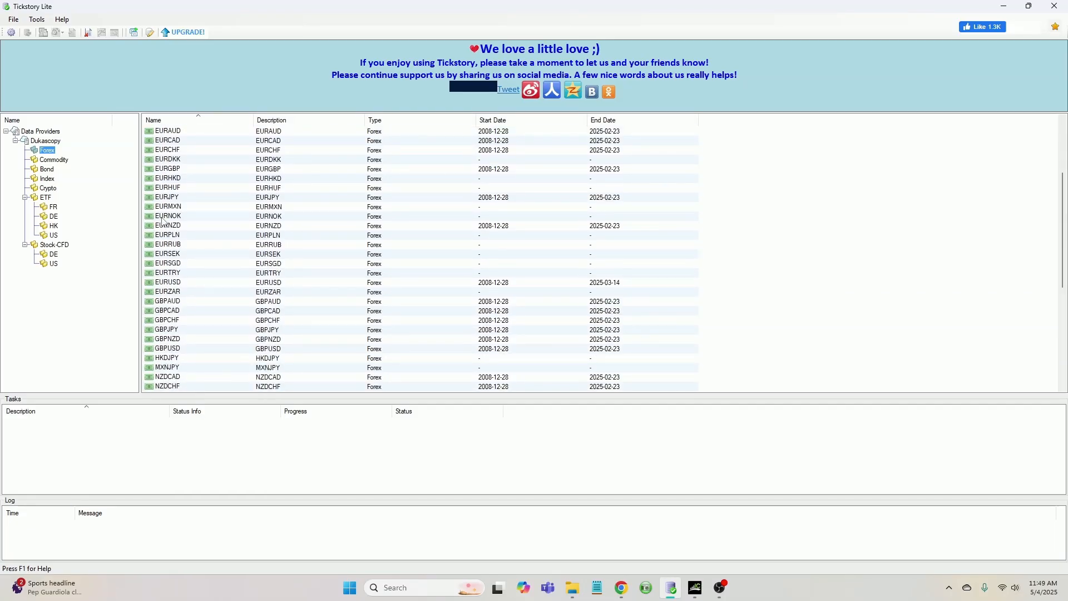
pyautogui.click(162, 284)
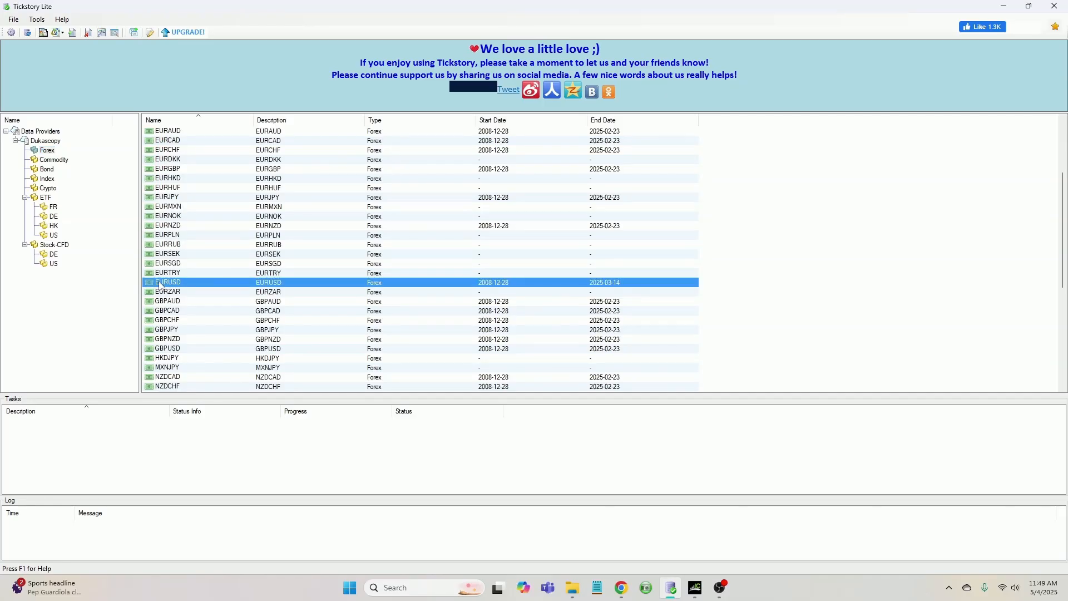
# Open the Export To MT5 bars export for EURUSD
pyautogui.rightClick(161, 285)
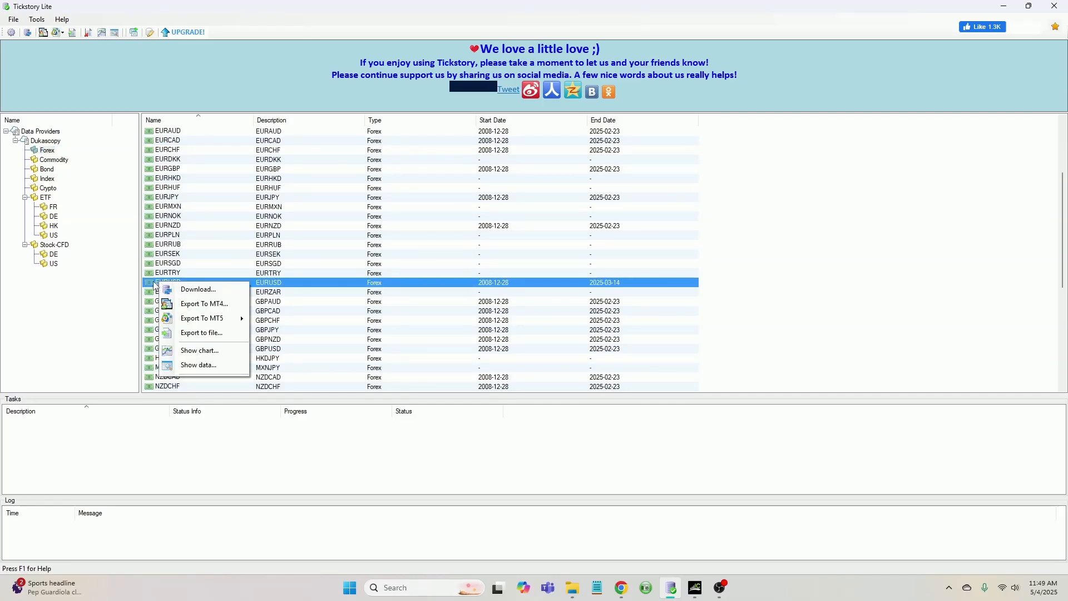
pyautogui.moveTo(206, 322)
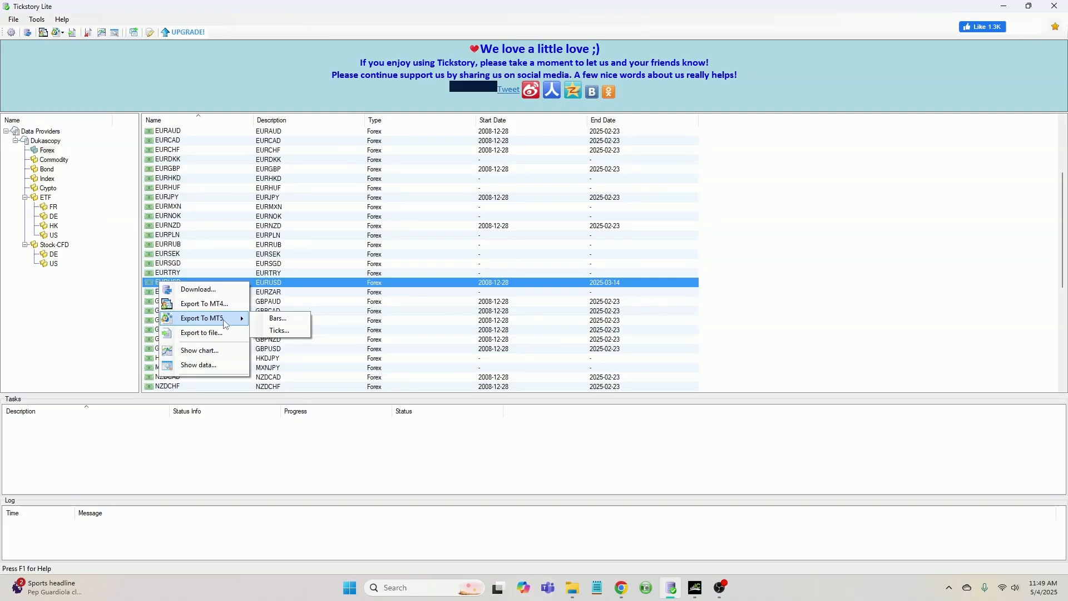
pyautogui.click(295, 321)
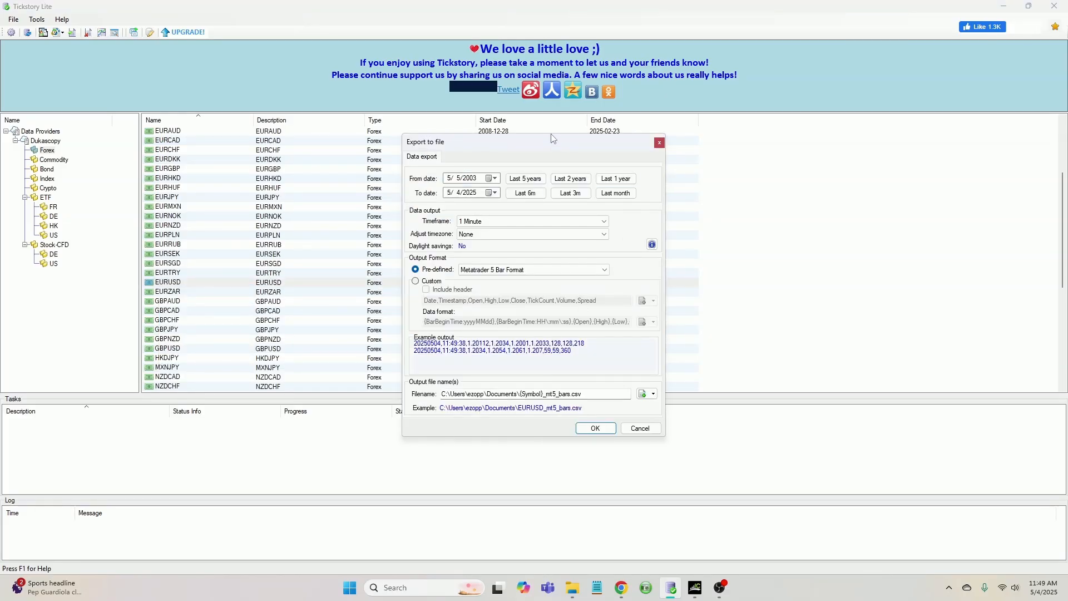
pyautogui.moveTo(558, 143); pyautogui.dragTo(546, 145)
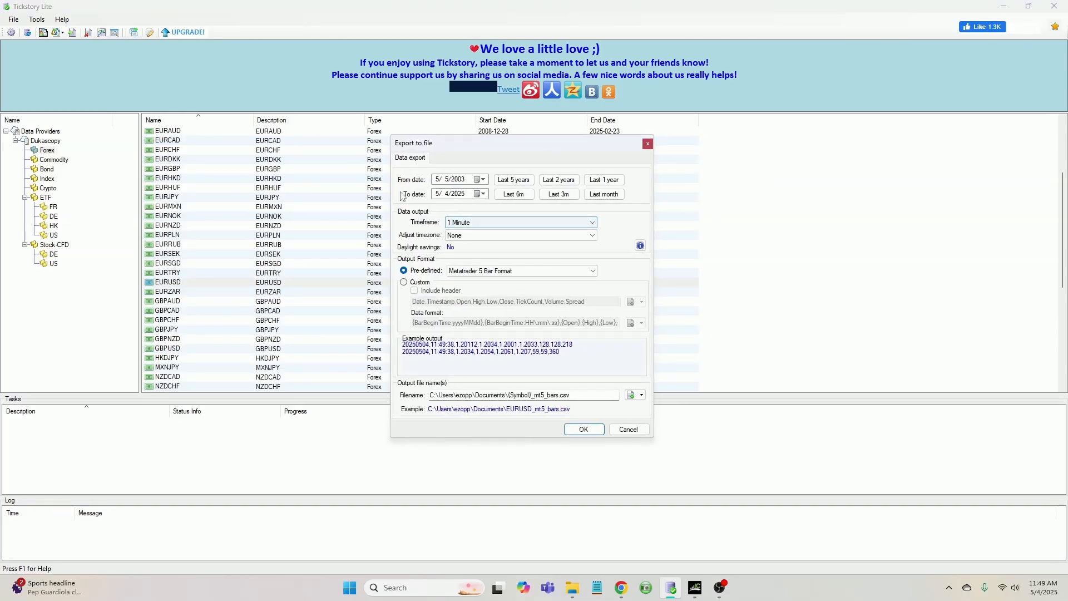
# Set the export's From date to 2/1/2025 using the calendar
pyautogui.click(482, 179)
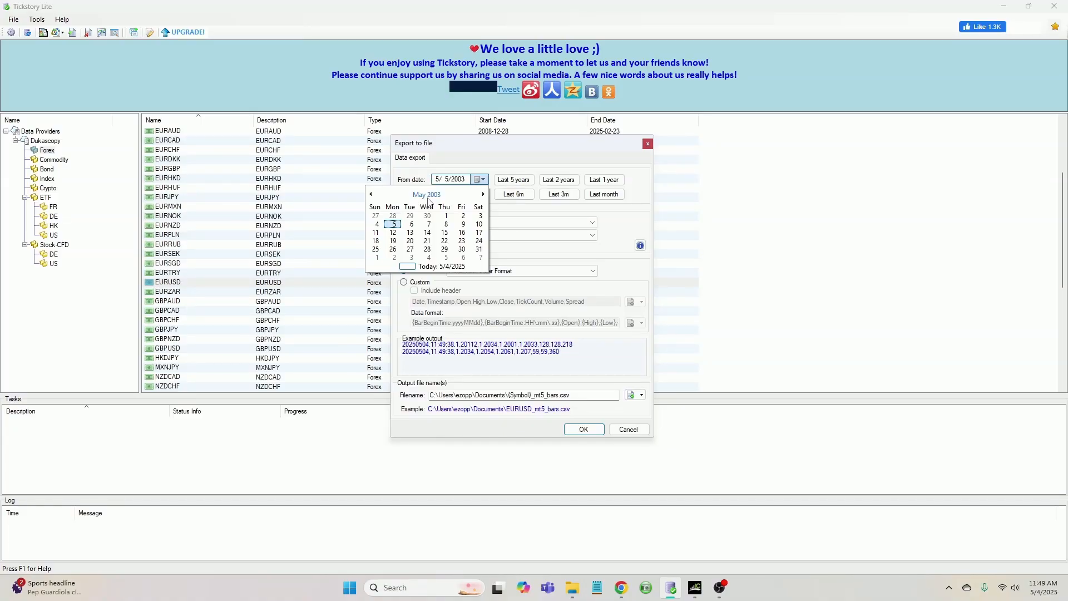
pyautogui.click(428, 194)
pyautogui.click(427, 195)
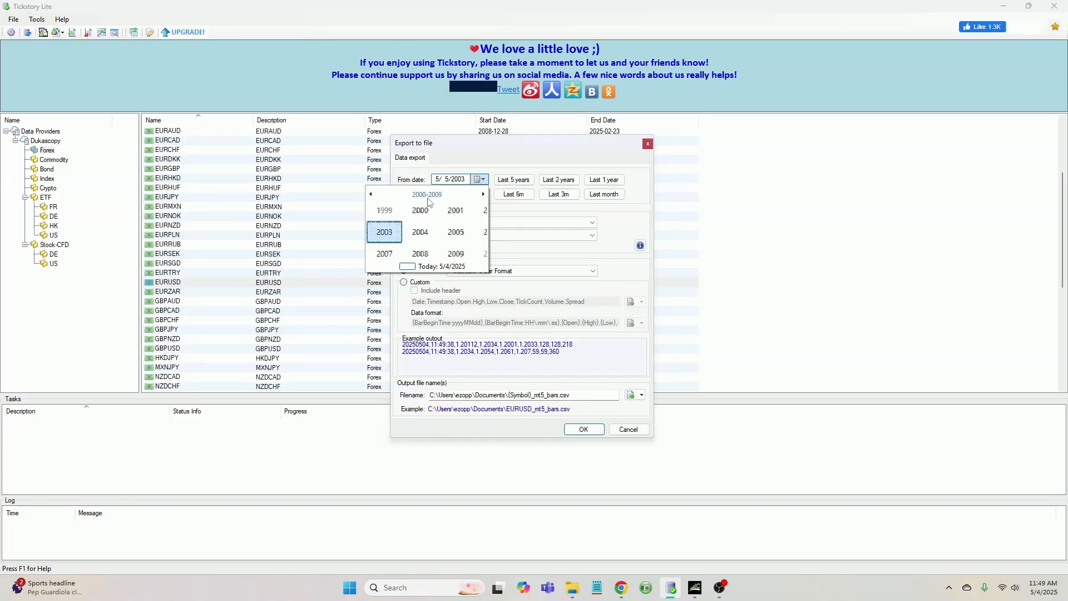
pyautogui.click(483, 194)
pyautogui.click(483, 194)
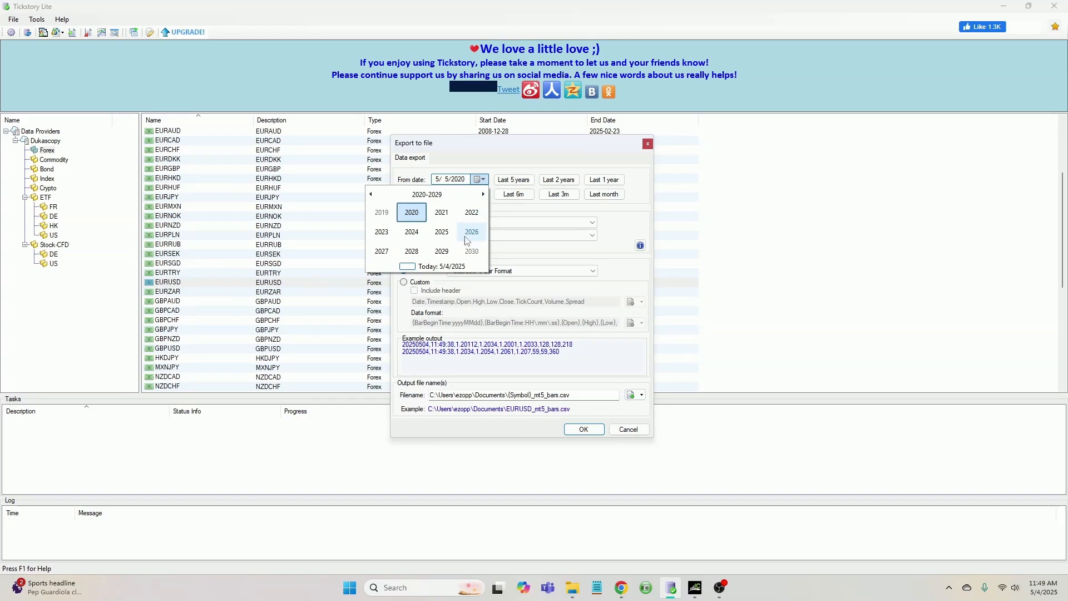
pyautogui.click(442, 232)
pyautogui.click(417, 216)
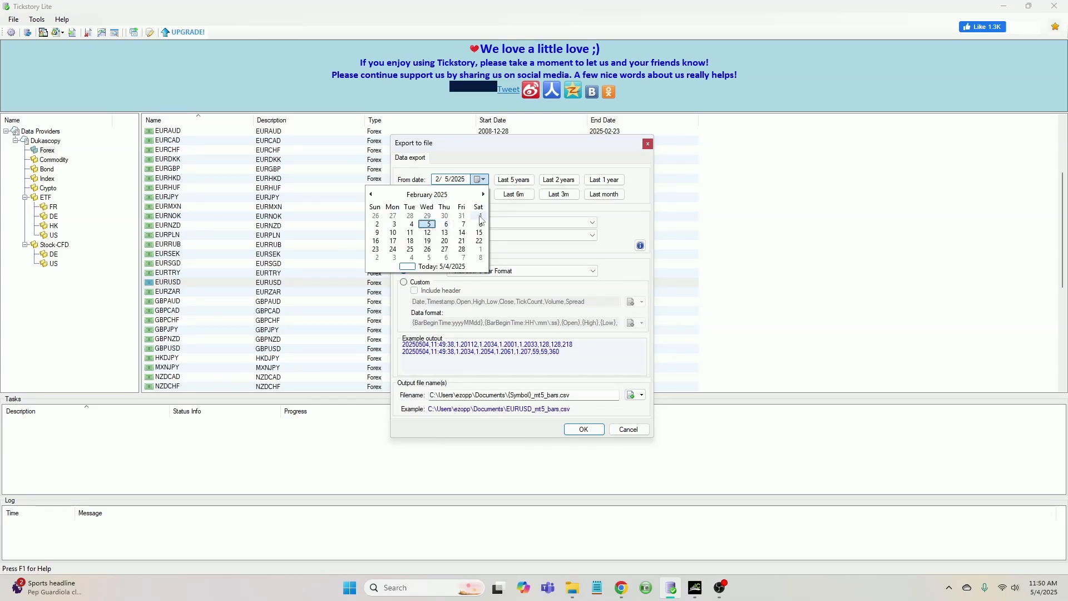
pyautogui.click(480, 217)
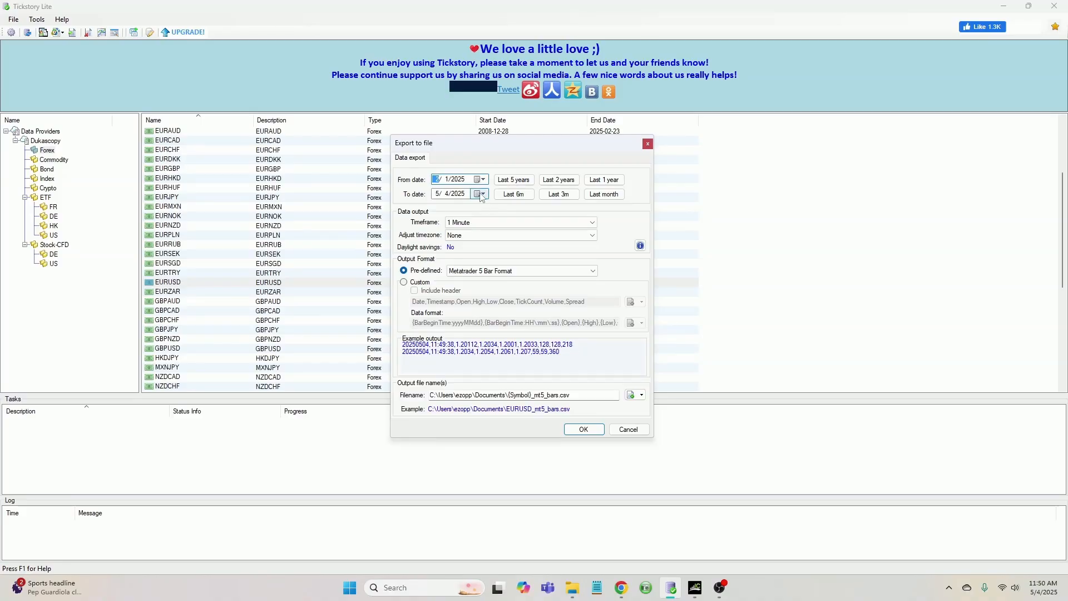
# Set the export's To date to 3/1/2025 using the calendar
pyautogui.click(481, 194)
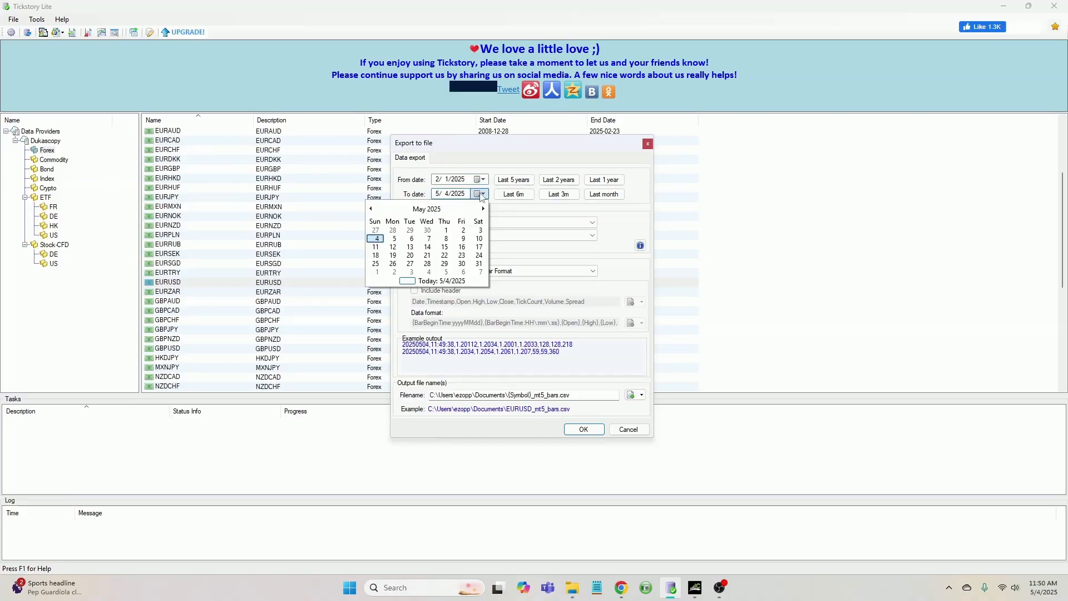
pyautogui.click(433, 209)
pyautogui.click(442, 227)
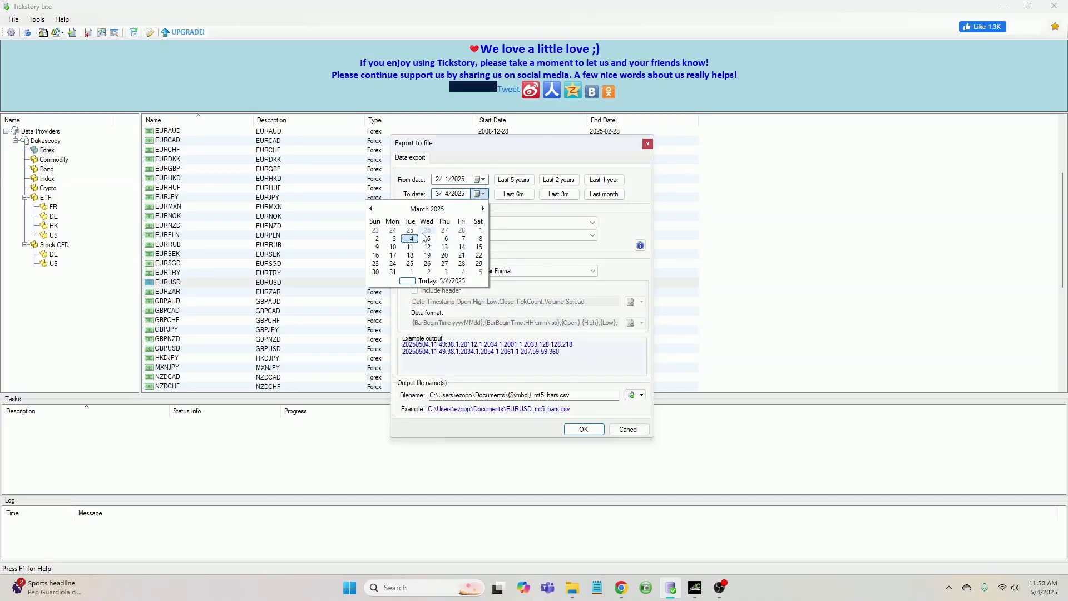
pyautogui.click(480, 231)
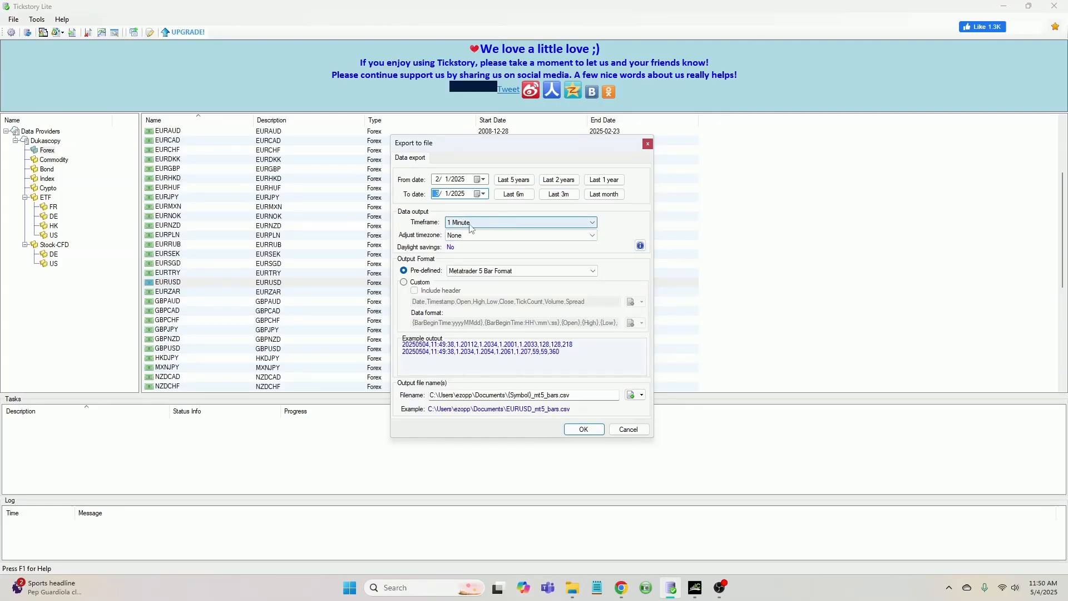
# Set the adjust timezone to (EST +07:00) New York Trading Hours and start the bars export
pyautogui.click(512, 237)
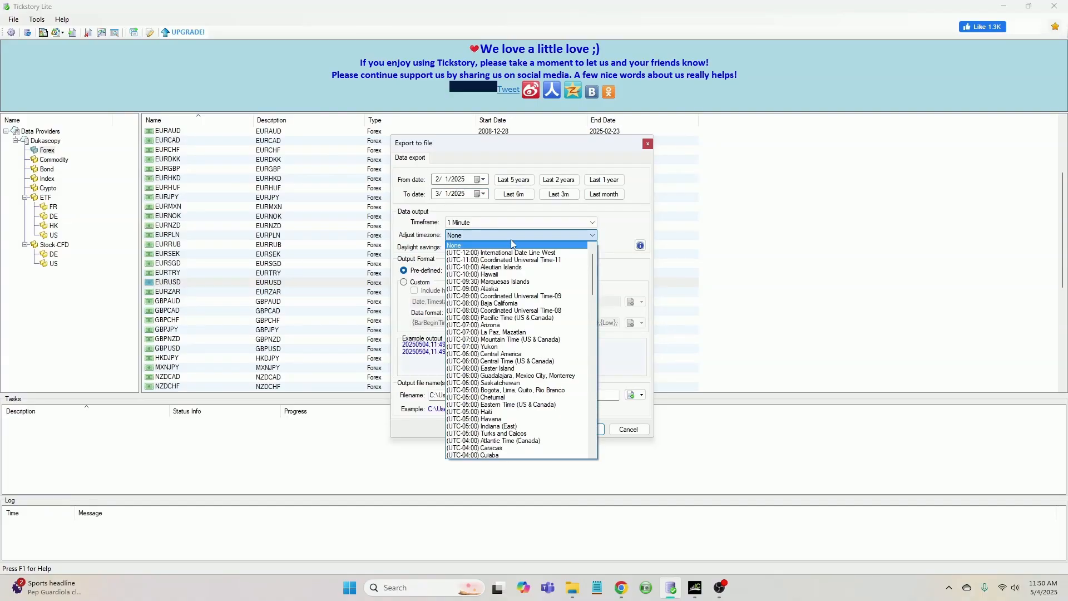
pyautogui.scroll(2, 512, 245)
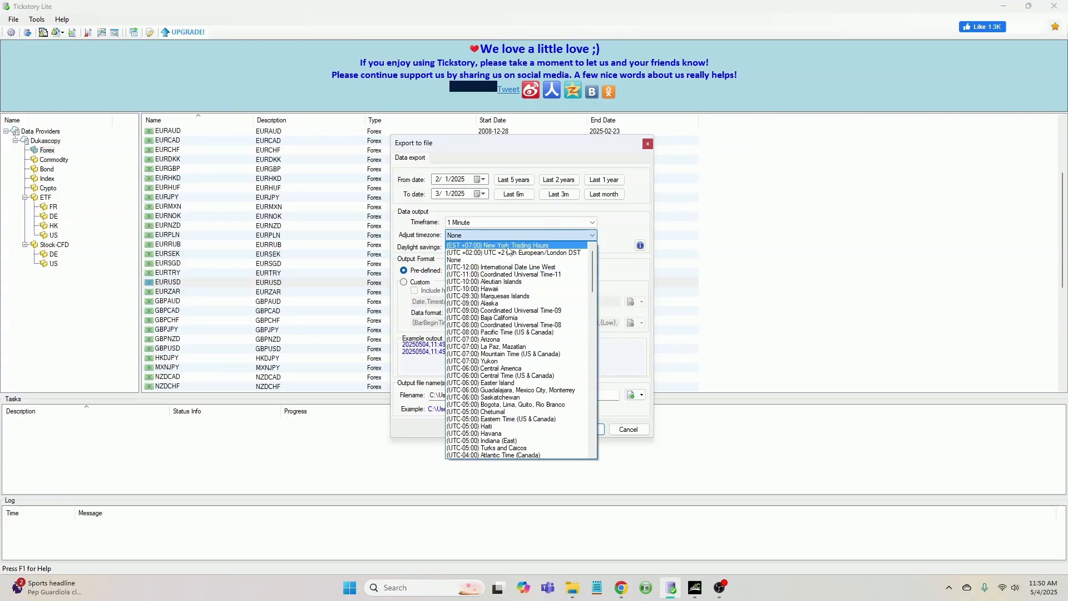
pyautogui.click(507, 247)
pyautogui.click(495, 237)
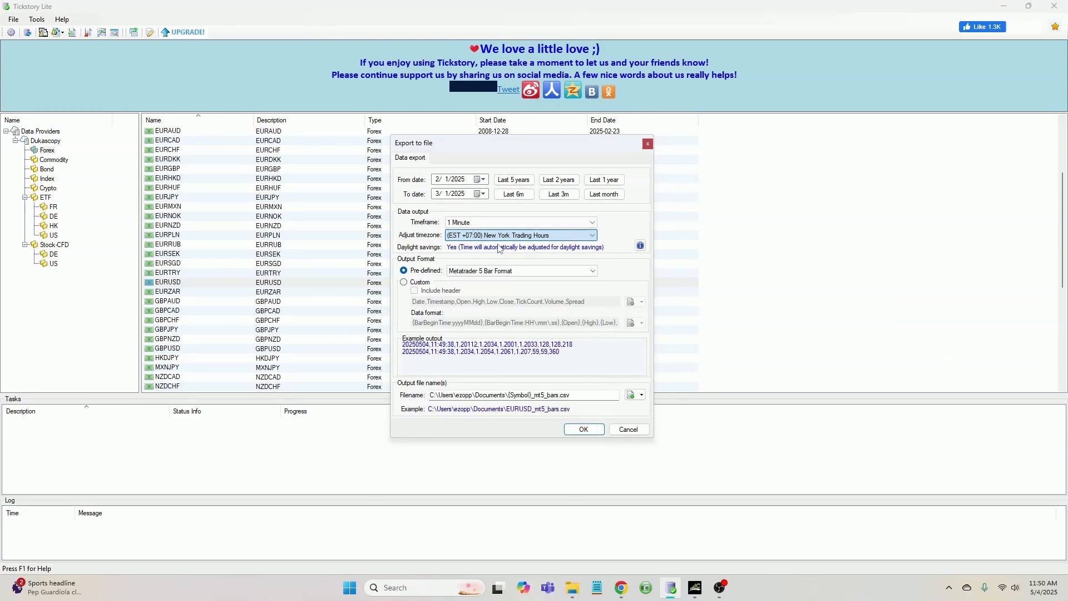
pyautogui.click(500, 248)
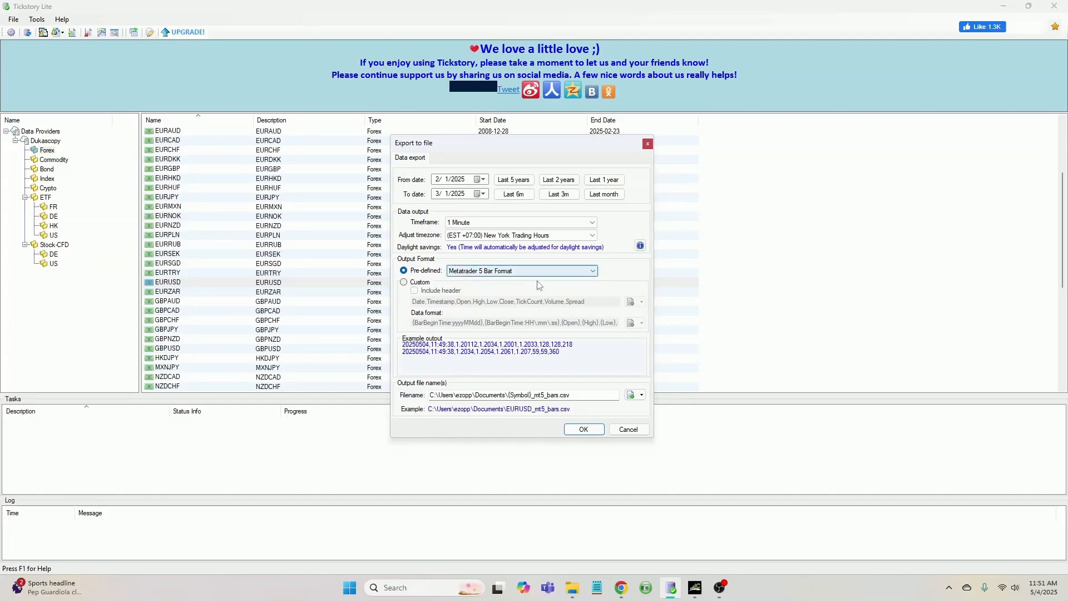
pyautogui.click(584, 429)
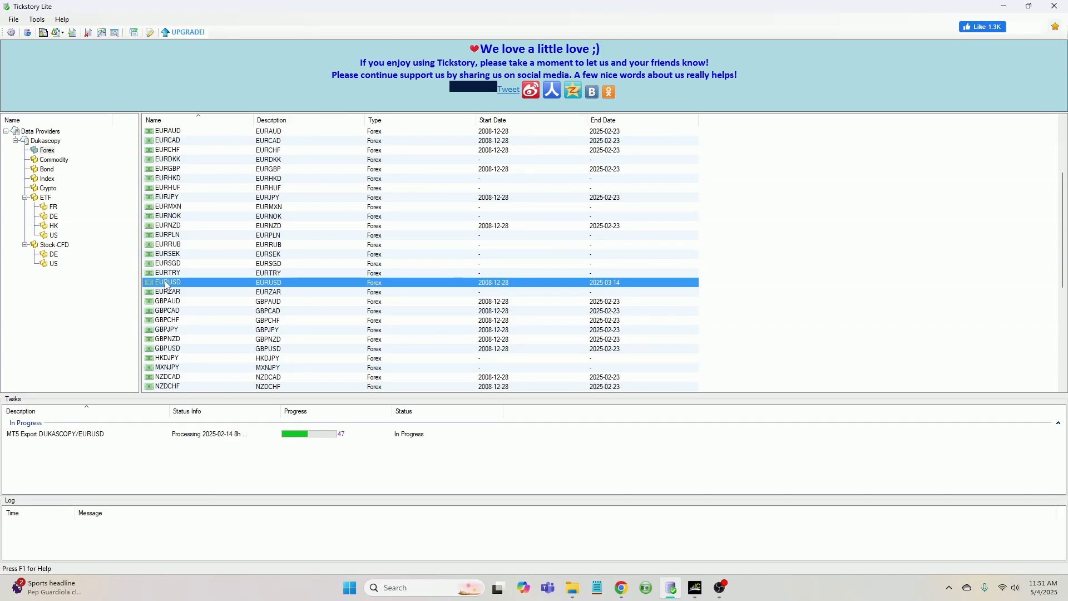
# Open the Export To MT5 ticks export for EURUSD and set its timezone to (EST +07:00) New York Trading Hours
pyautogui.rightClick(167, 286)
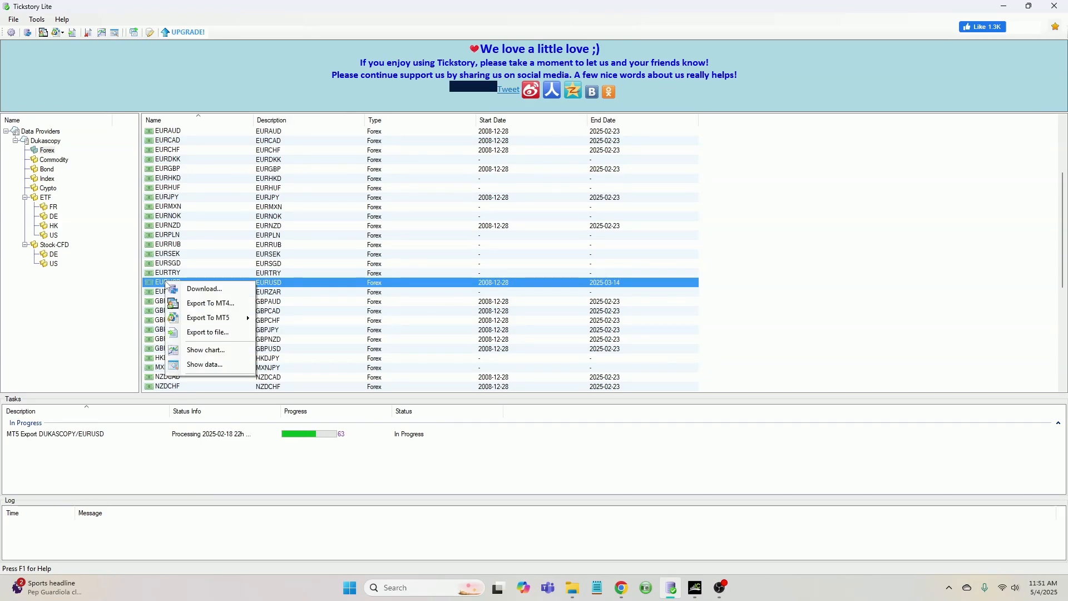
pyautogui.moveTo(206, 324)
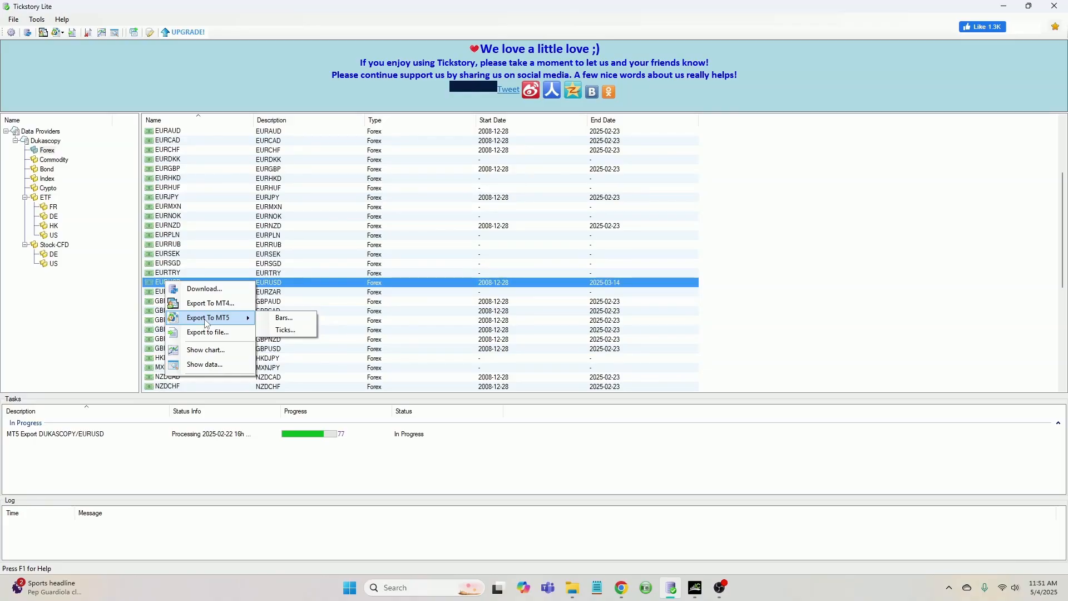
pyautogui.click(286, 330)
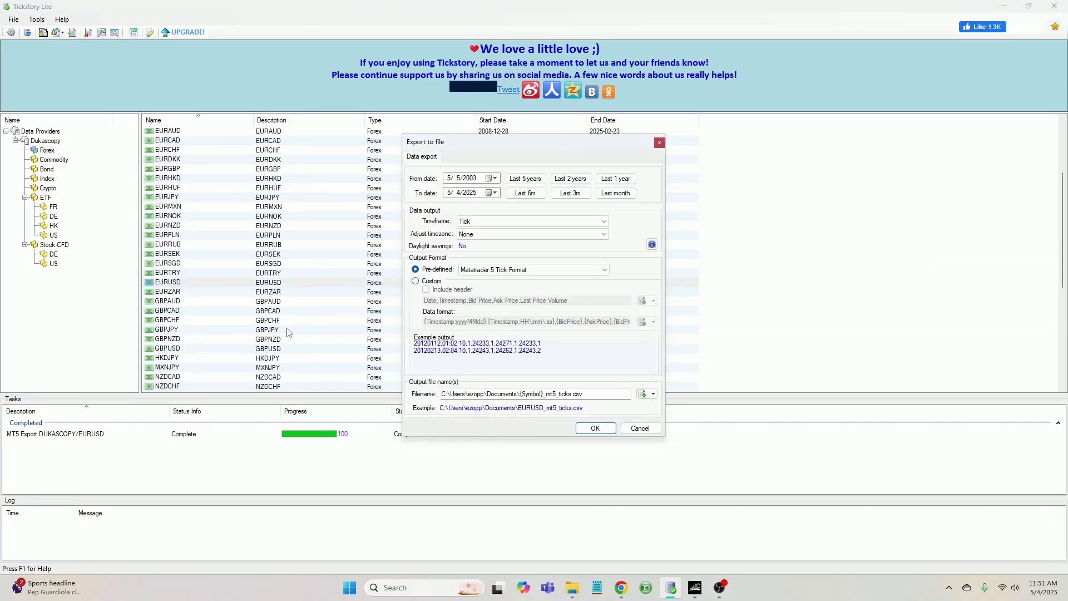
pyautogui.click(487, 235)
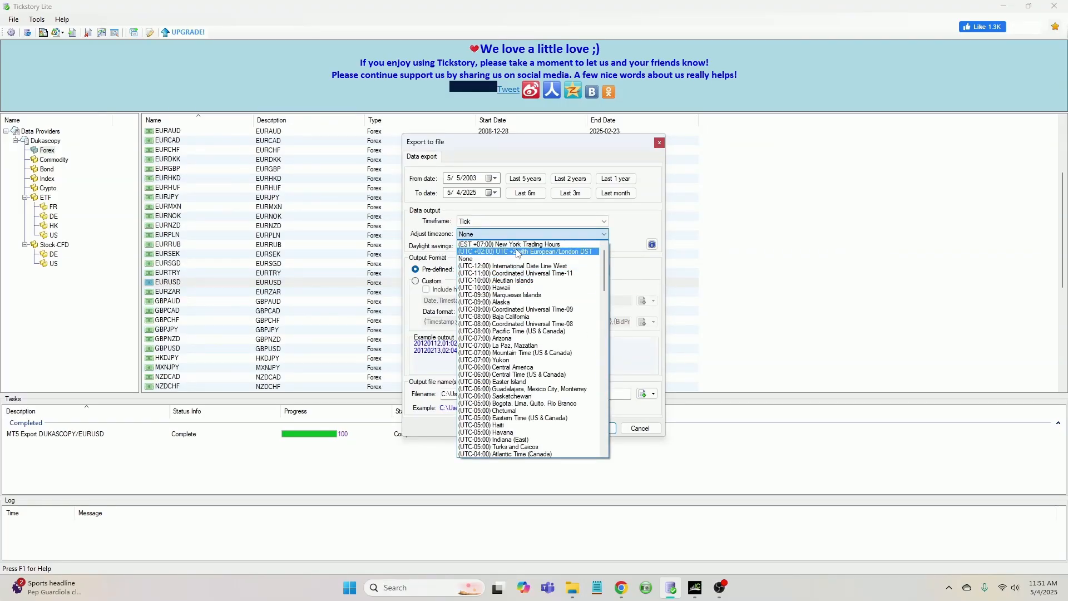
pyautogui.click(515, 247)
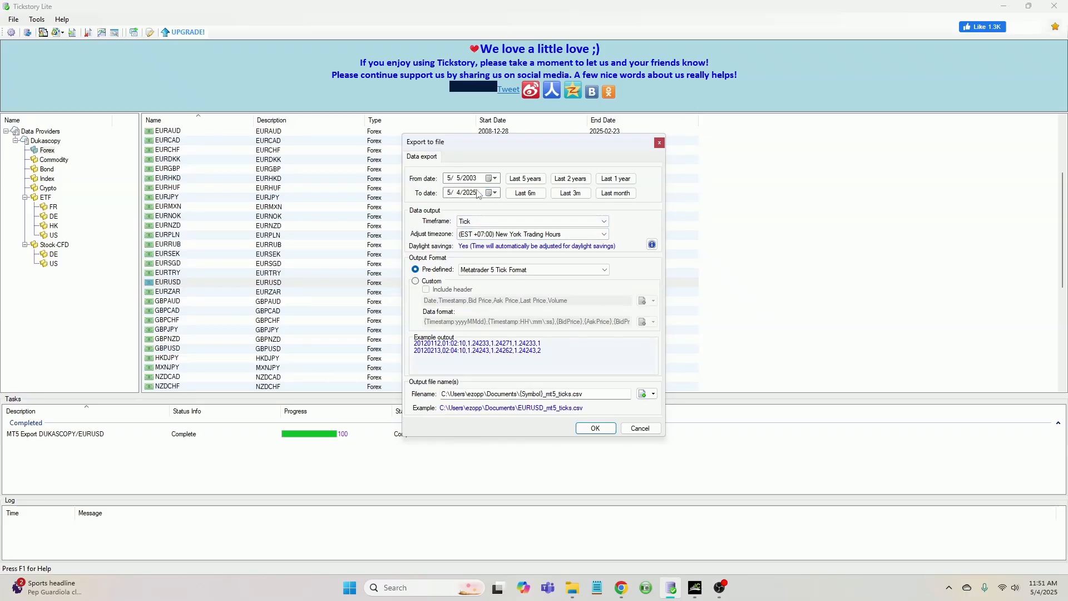
# Set the ticks export's From date to 2/1/2025 using the calendar
pyautogui.click(494, 178)
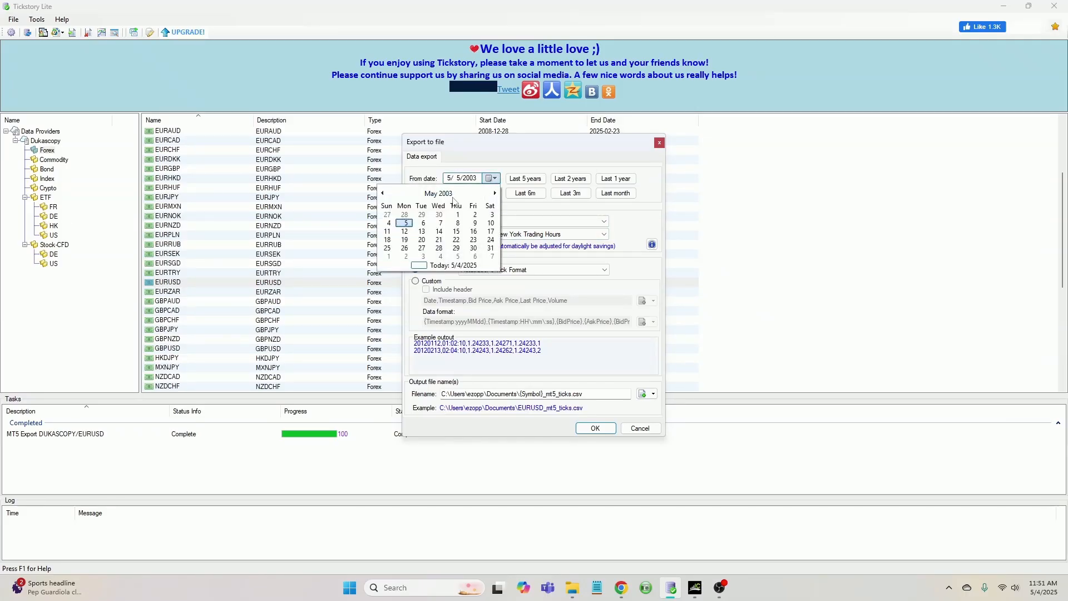
pyautogui.click(445, 194)
pyautogui.click(451, 194)
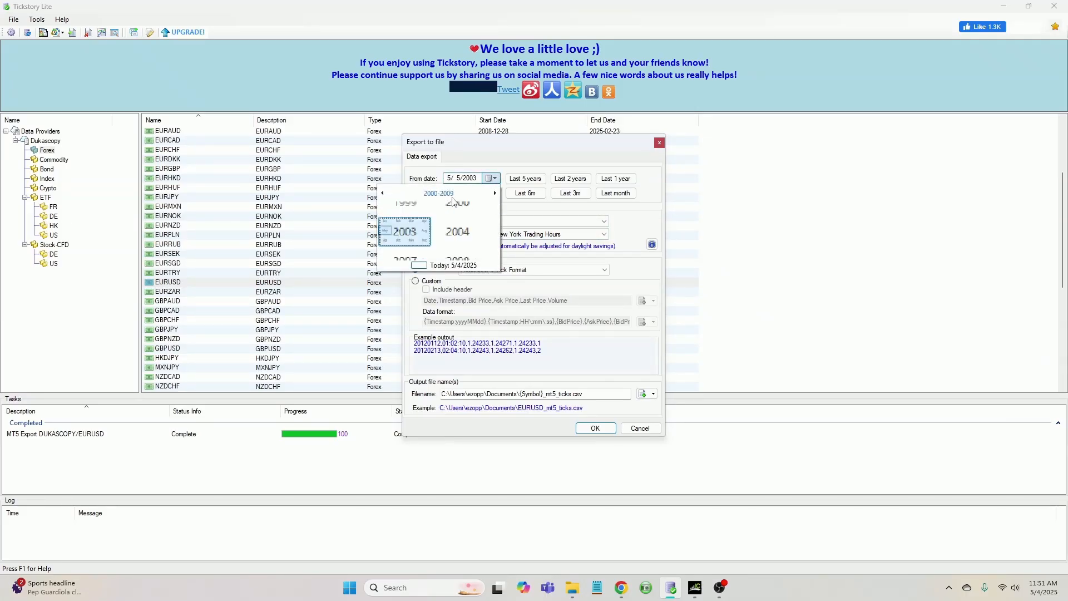
pyautogui.click(494, 193)
pyautogui.click(494, 194)
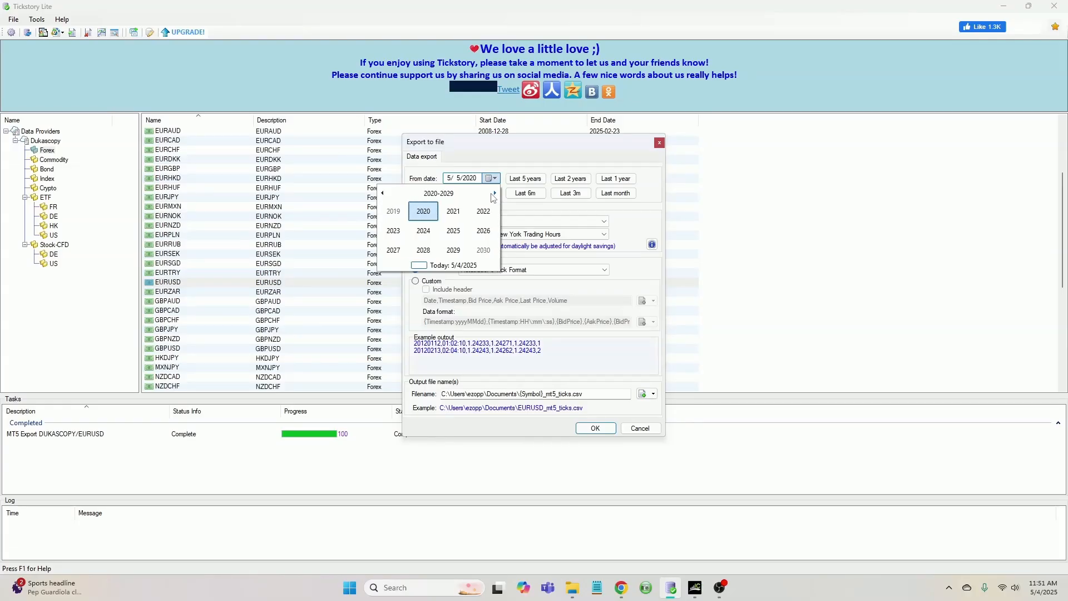
pyautogui.click(459, 236)
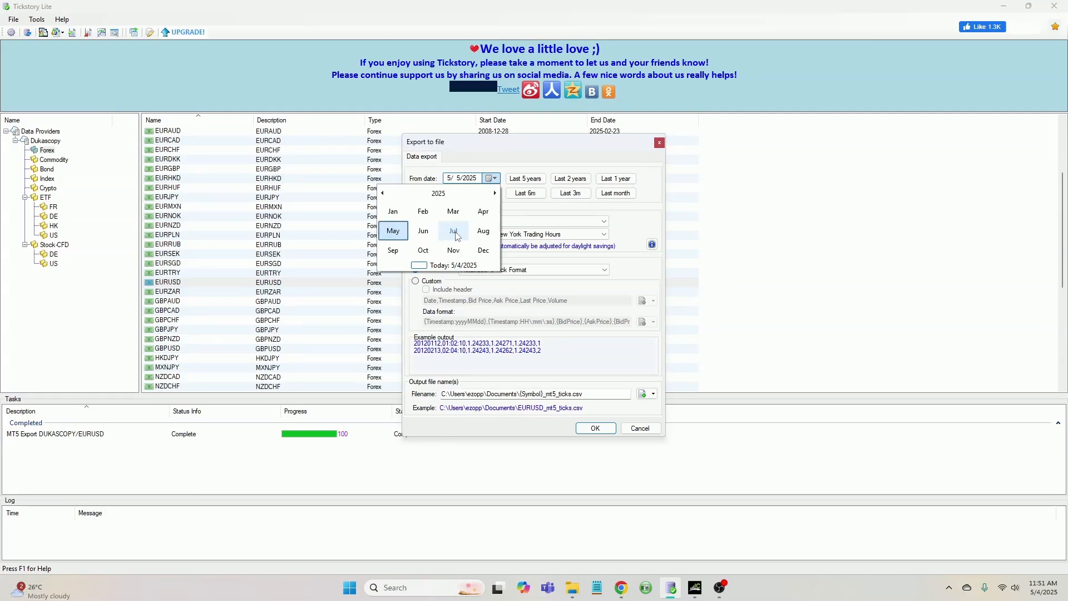
pyautogui.click(422, 214)
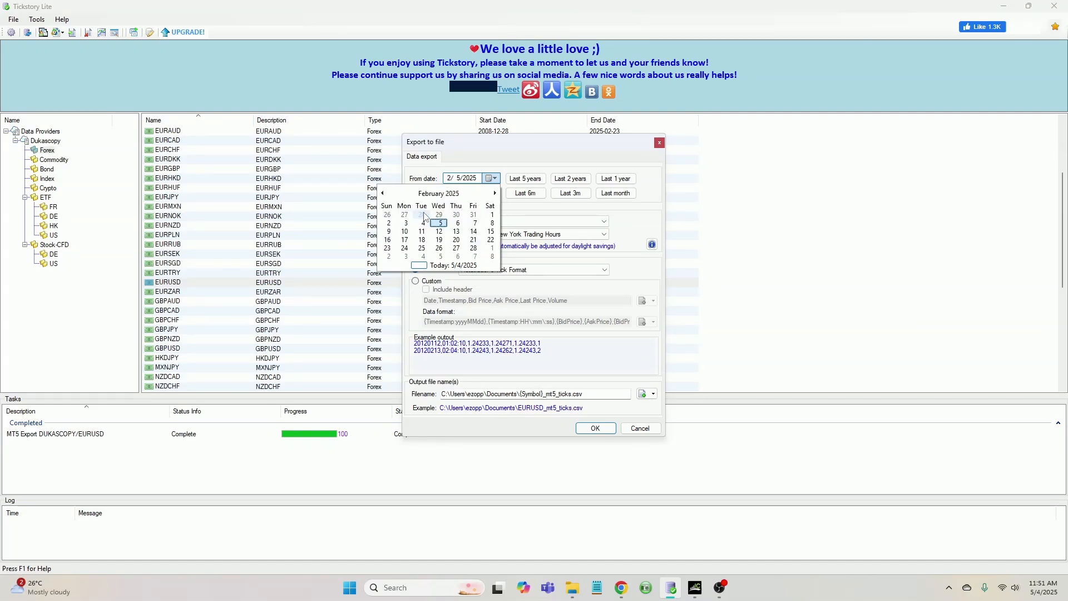
pyautogui.click(492, 216)
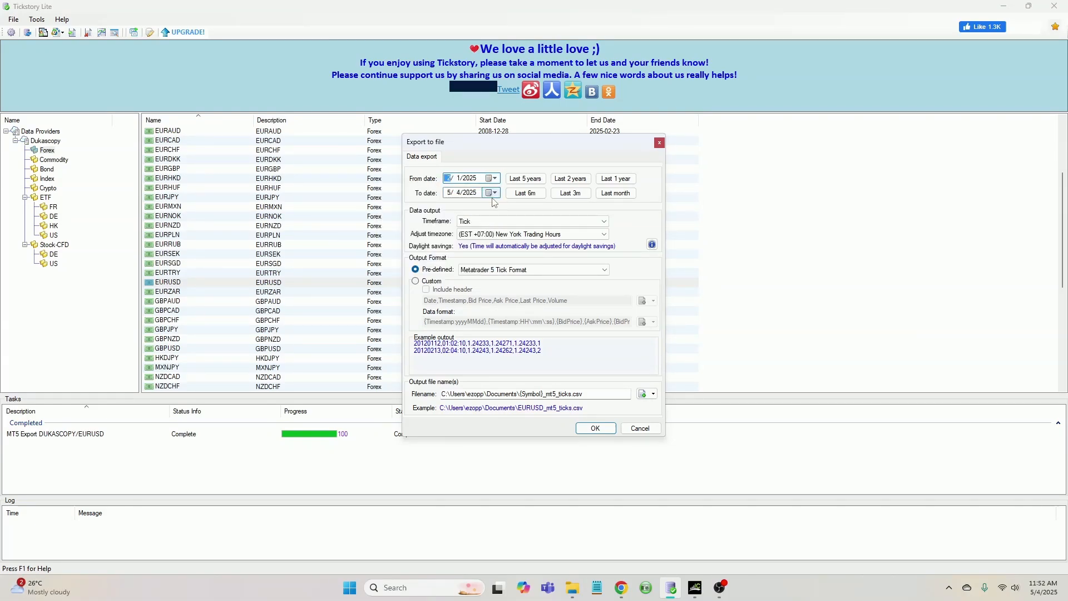
# Set the ticks export's To date to 3/1/2025 and start the export
pyautogui.click(492, 193)
pyautogui.click(445, 211)
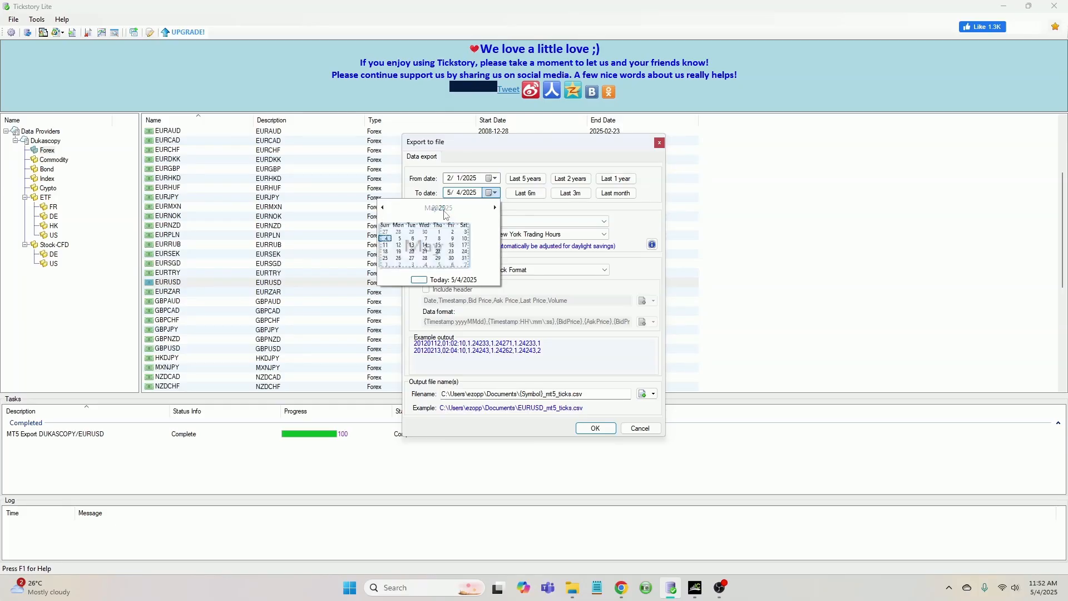
pyautogui.click(453, 226)
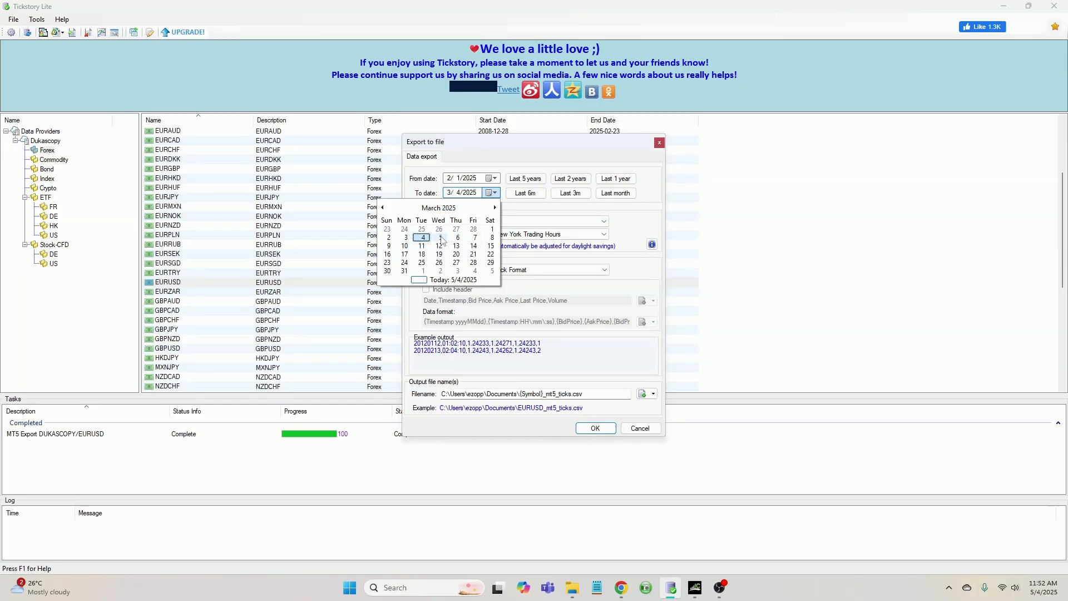
pyautogui.click(492, 229)
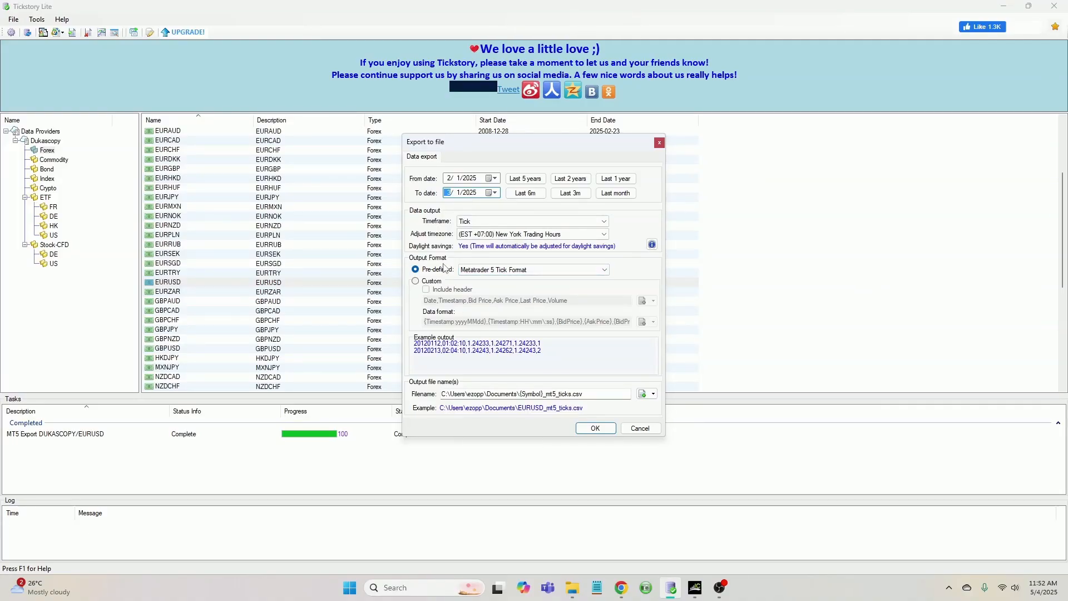
pyautogui.click(596, 434)
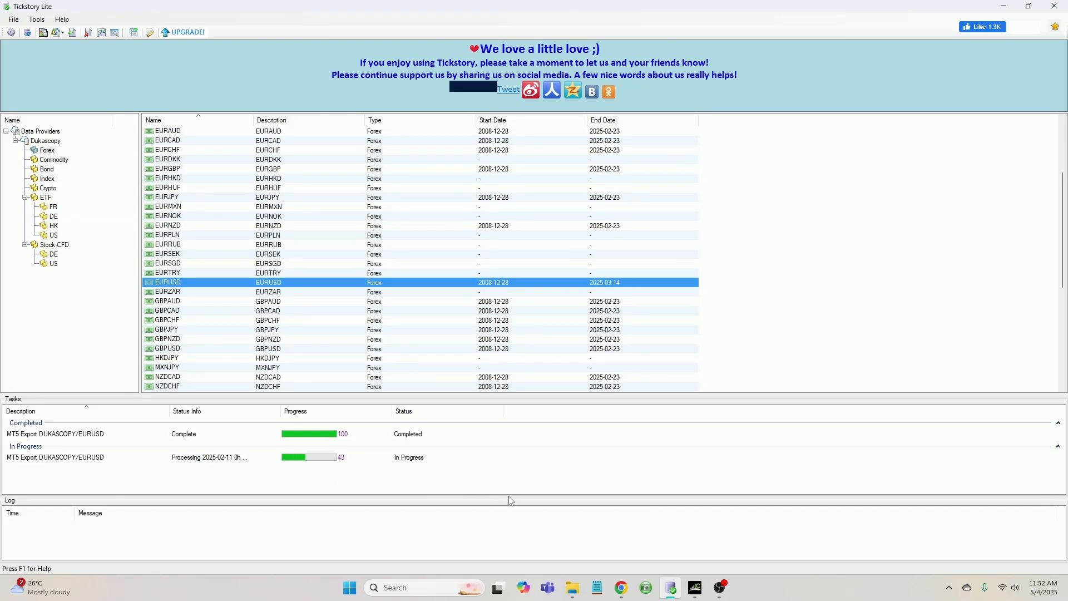
# Switch to MetaTrader 5 and enlarge the Market Watch list
pyautogui.click(696, 589)
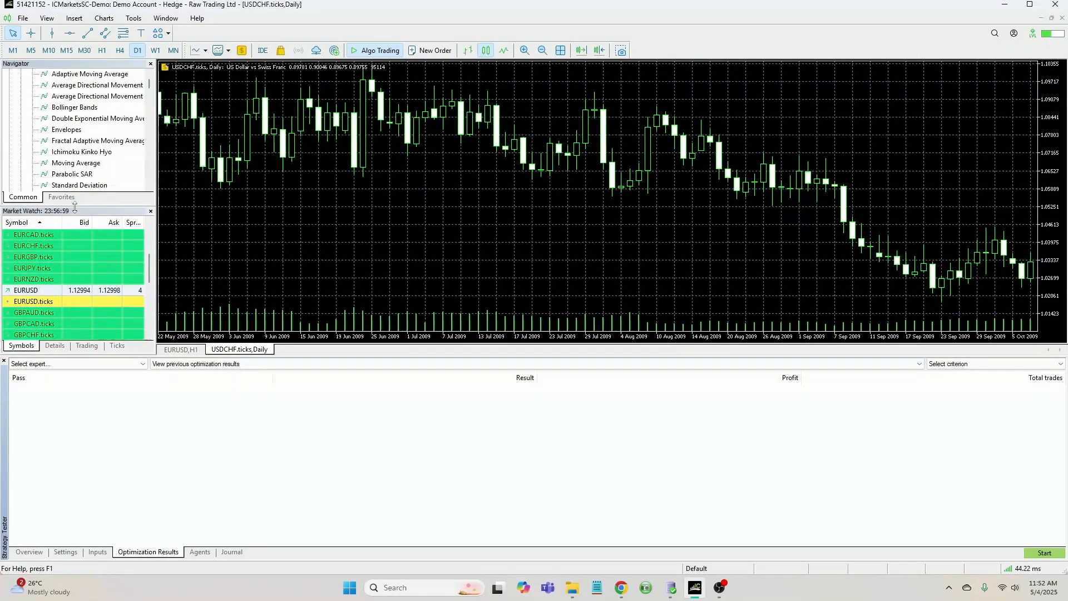
pyautogui.moveTo(74, 206); pyautogui.dragTo(75, 182)
pyautogui.scroll(3, 35, 271)
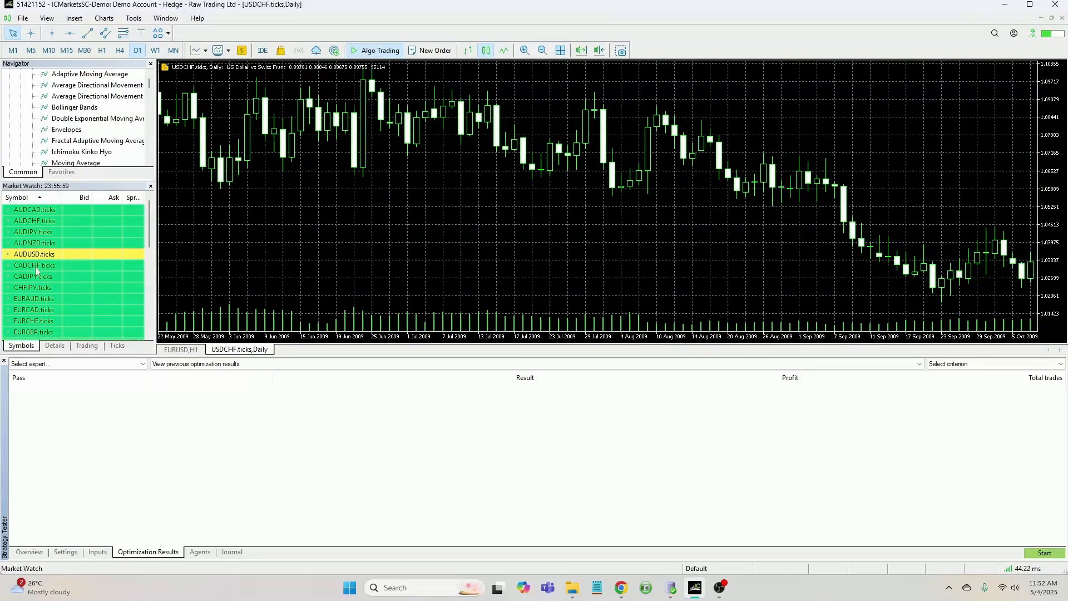
pyautogui.scroll(-3, 39, 275)
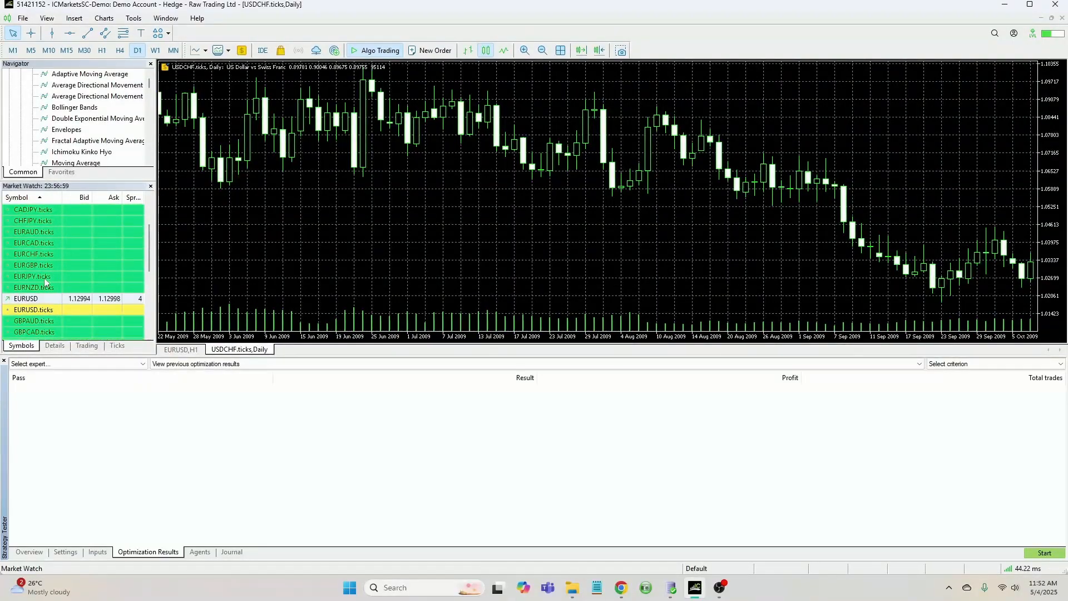
# Open the Symbols window and browse the Custom Forex Majors and Minors folders
pyautogui.rightClick(33, 266)
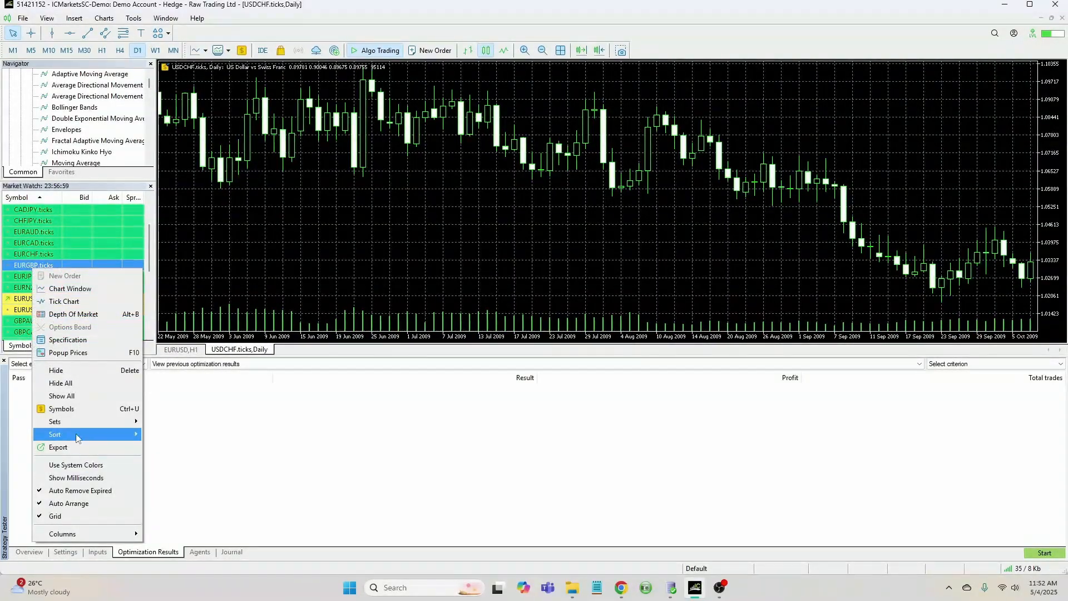
pyautogui.click(72, 414)
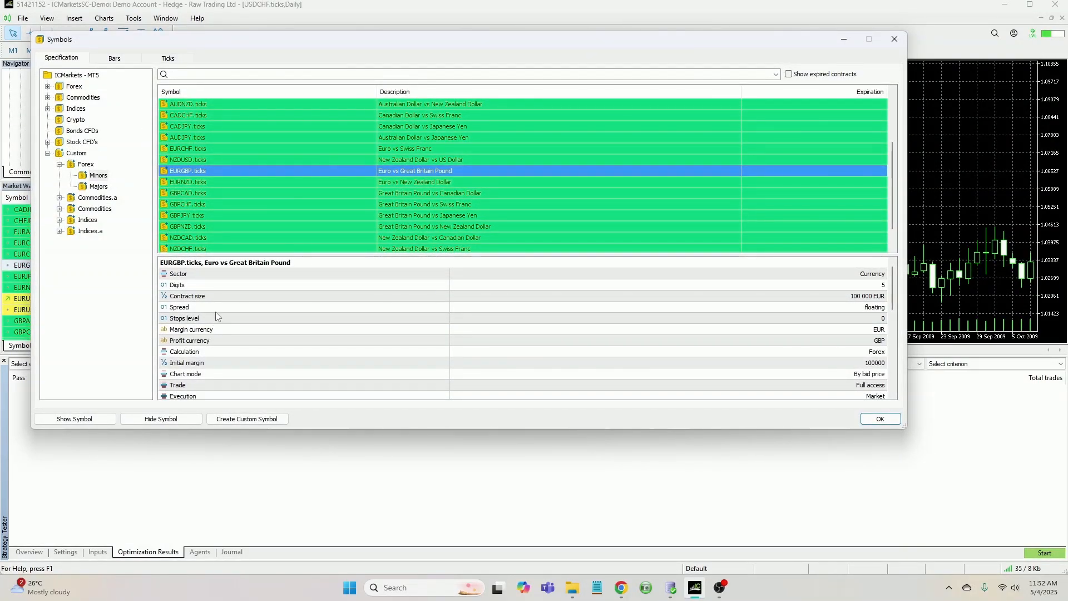
pyautogui.click(85, 166)
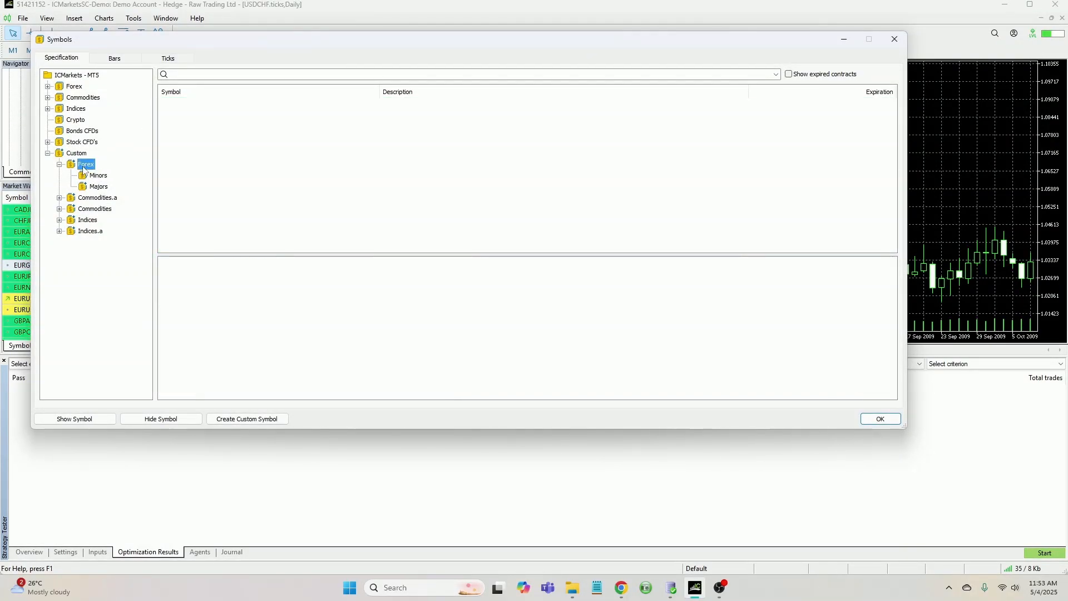
pyautogui.click(98, 187)
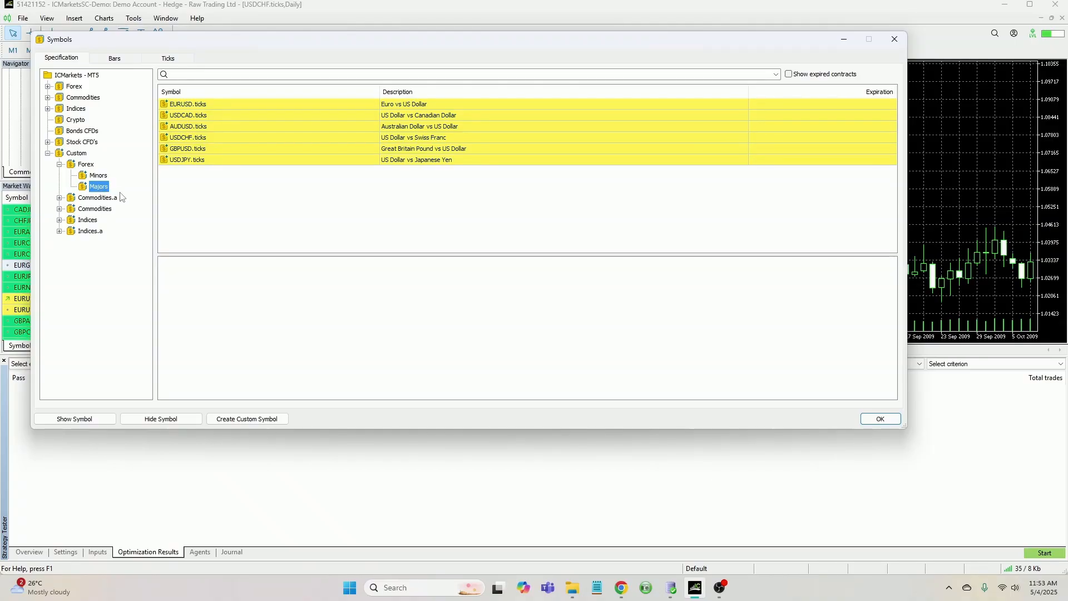
pyautogui.click(98, 176)
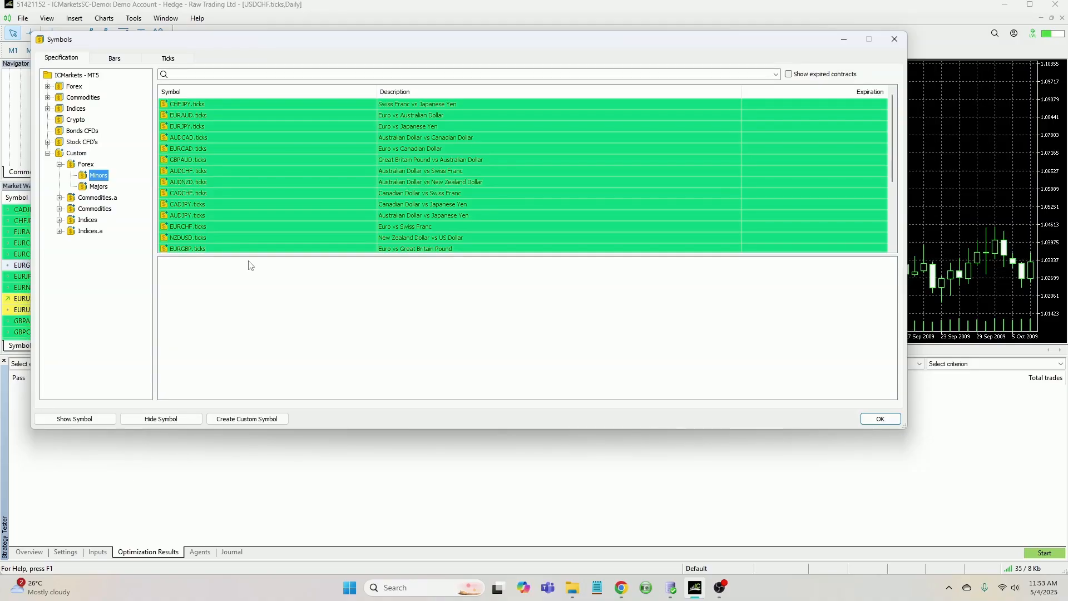
pyautogui.click(894, 39)
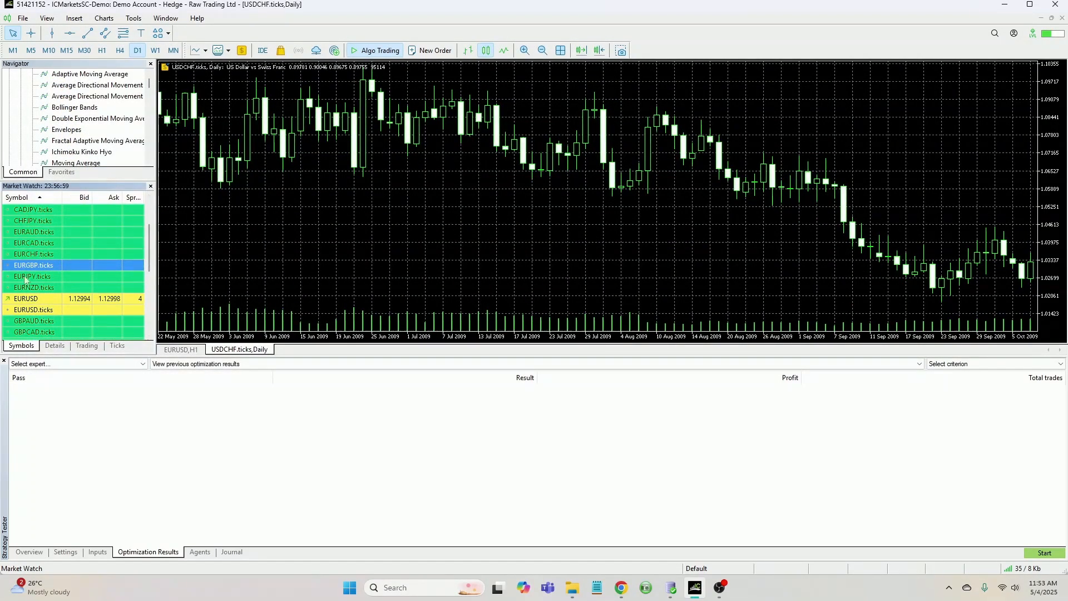
# Open the Symbols window on EURUSD and start creating a custom symbol from it
pyautogui.rightClick(24, 301)
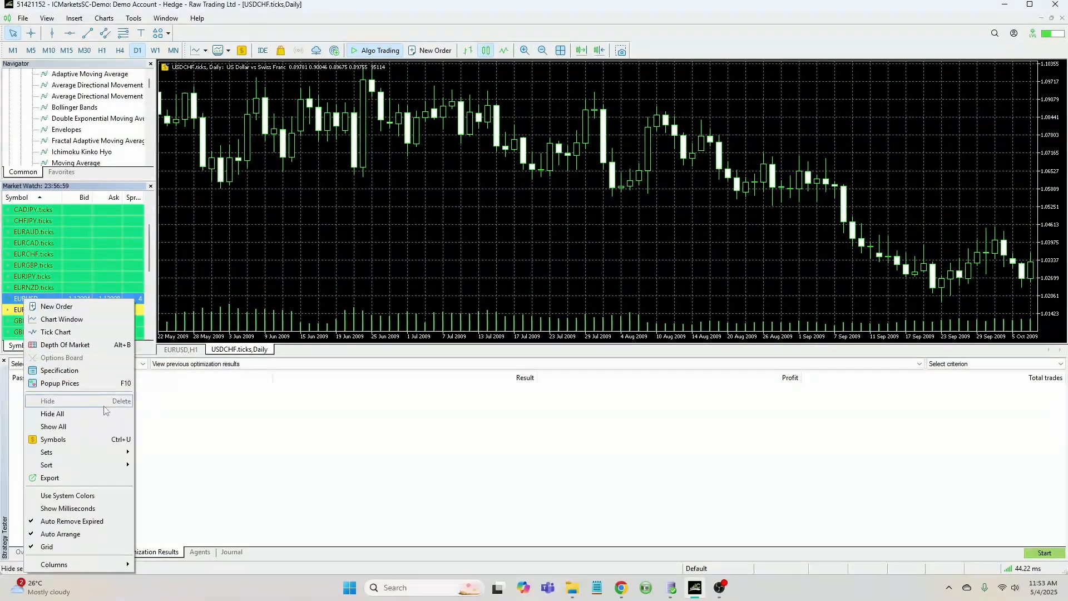
pyautogui.click(82, 439)
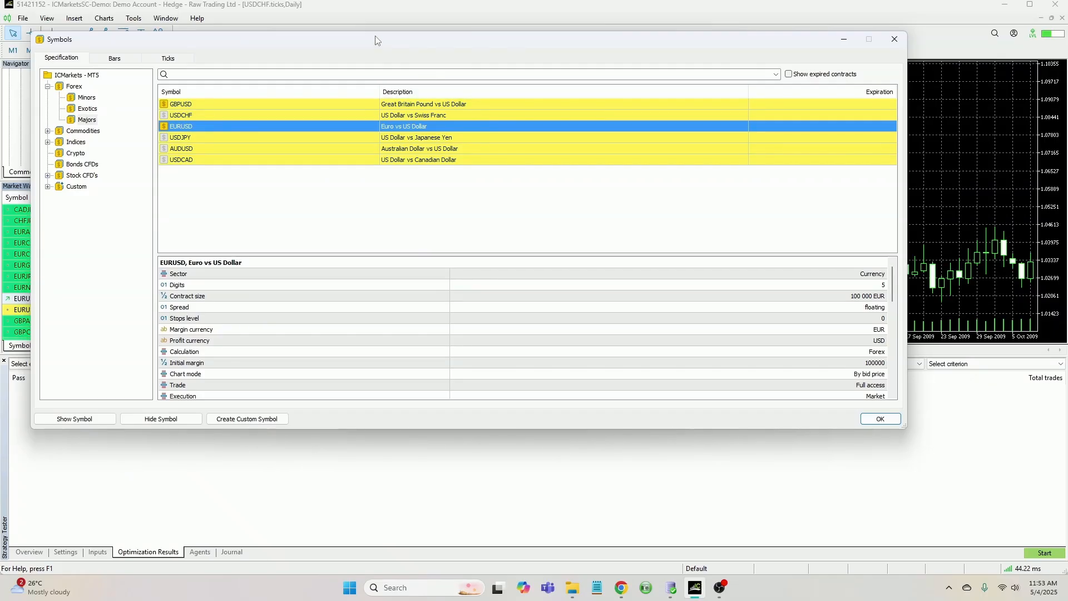
pyautogui.moveTo(380, 37); pyautogui.dragTo(426, 42)
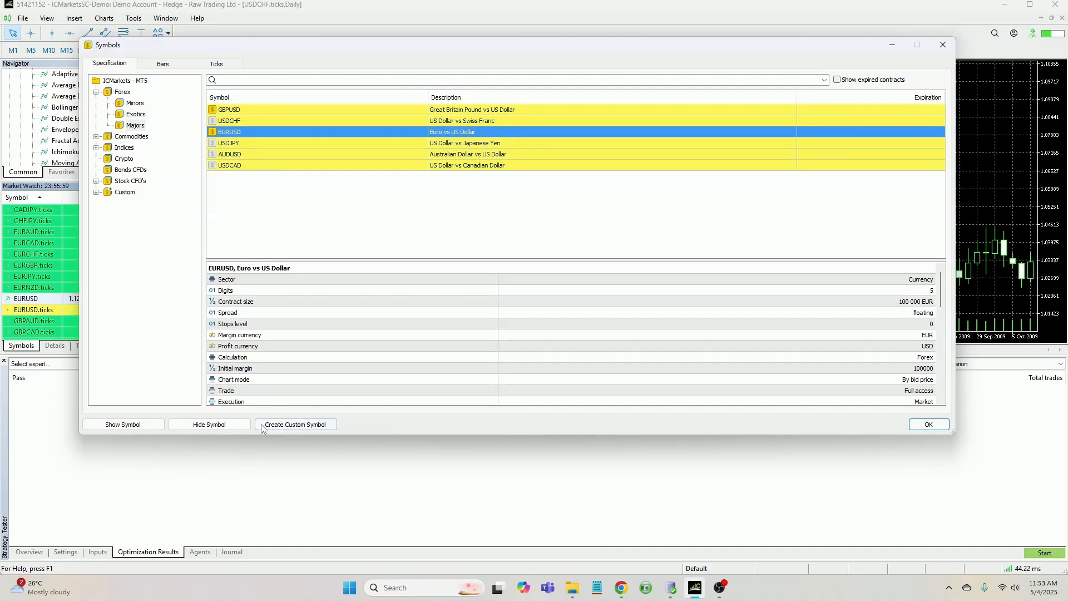
pyautogui.click(299, 427)
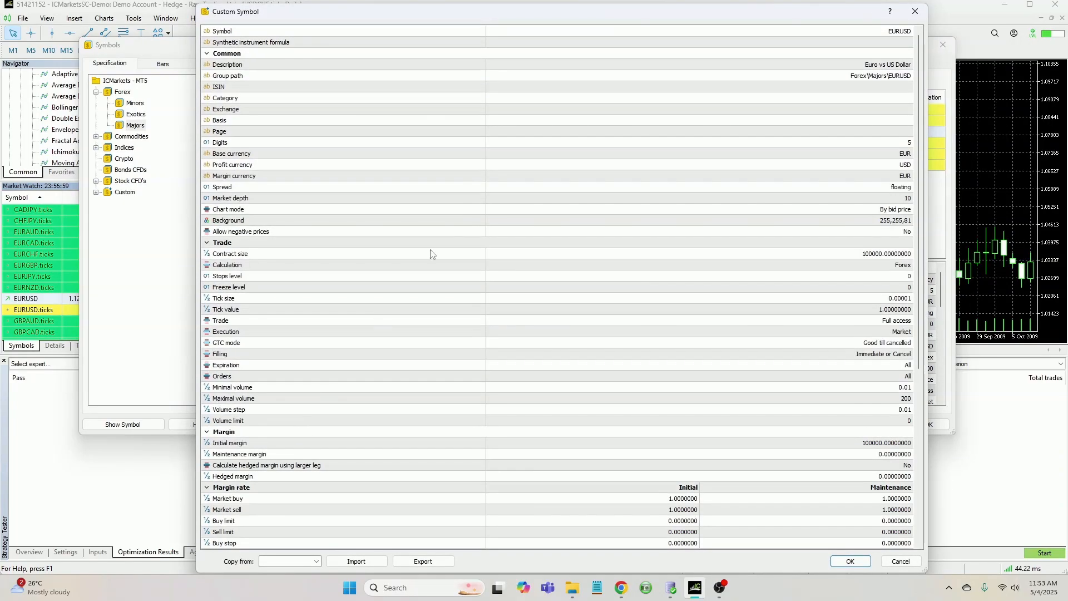
pyautogui.moveTo(619, 12); pyautogui.dragTo(582, 24)
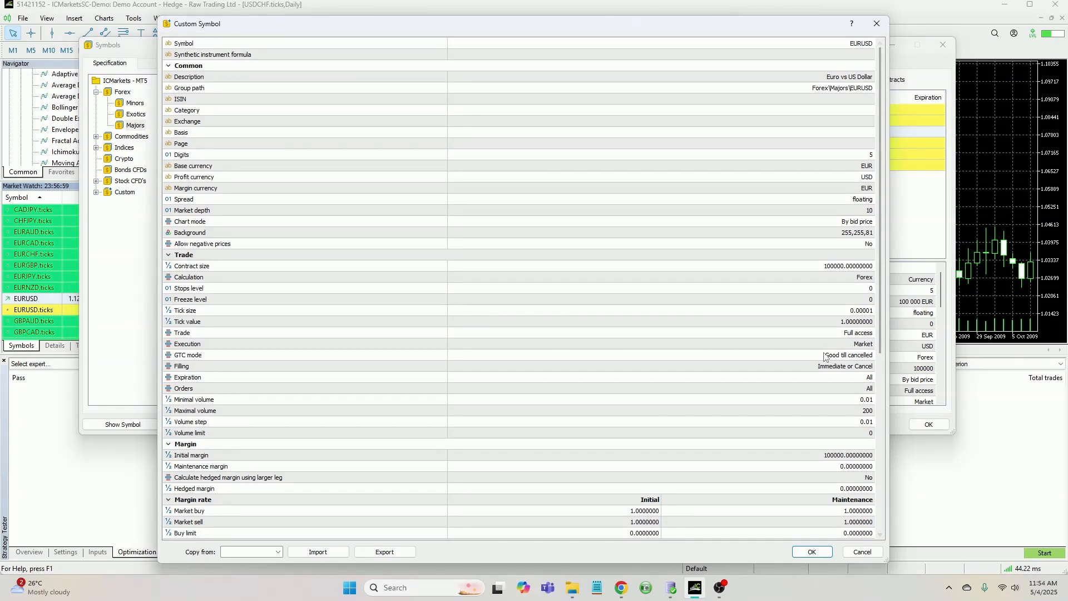
# Review the custom symbol's trade properties
pyautogui.click(766, 333)
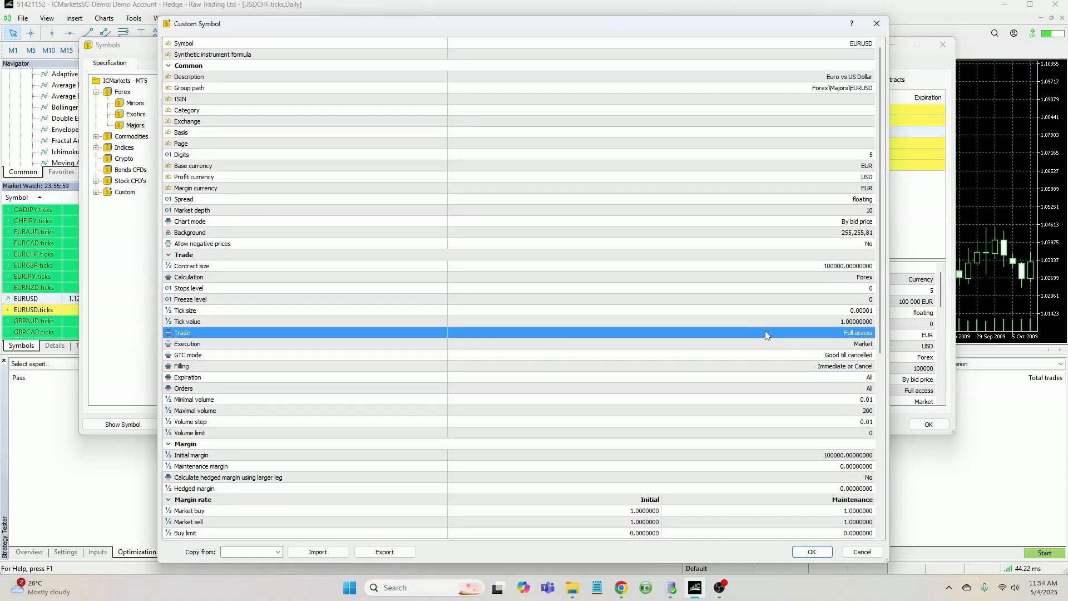
pyautogui.press('Down')
pyautogui.press('Down')
pyautogui.press('Down')
pyautogui.press('Down')
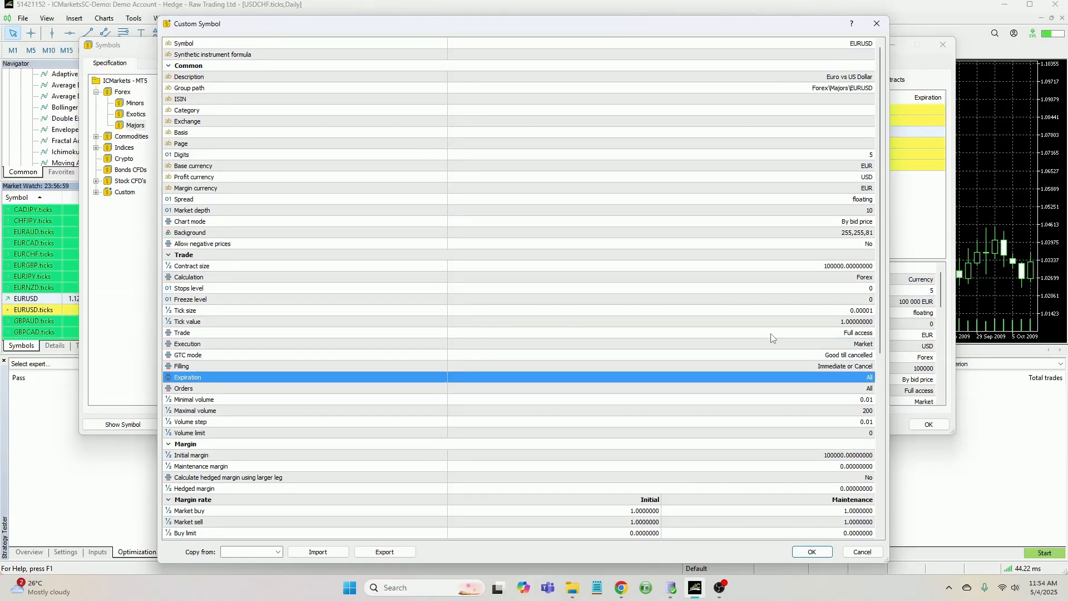
pyautogui.press('Up')
pyautogui.press('Up')
pyautogui.press('Up')
pyautogui.press('Up')
pyautogui.press('Up')
pyautogui.press('Up')
pyautogui.press('Up')
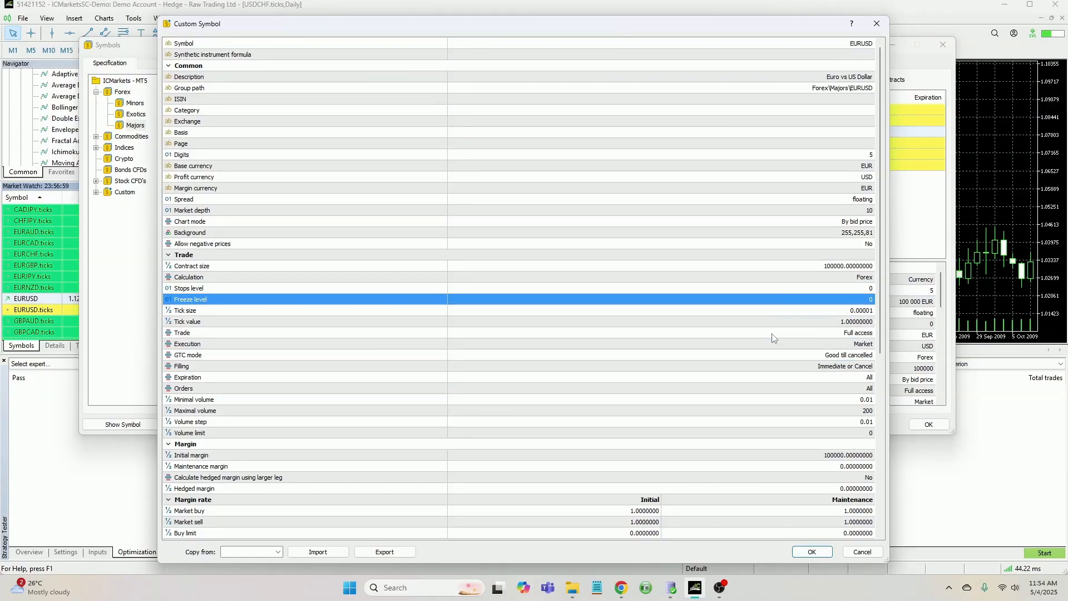
pyautogui.press('Down')
pyautogui.press('Down')
pyautogui.press('Down')
pyautogui.press('Down')
pyautogui.press('Down')
pyautogui.press('Down')
pyautogui.press('Down')
pyautogui.press('Up')
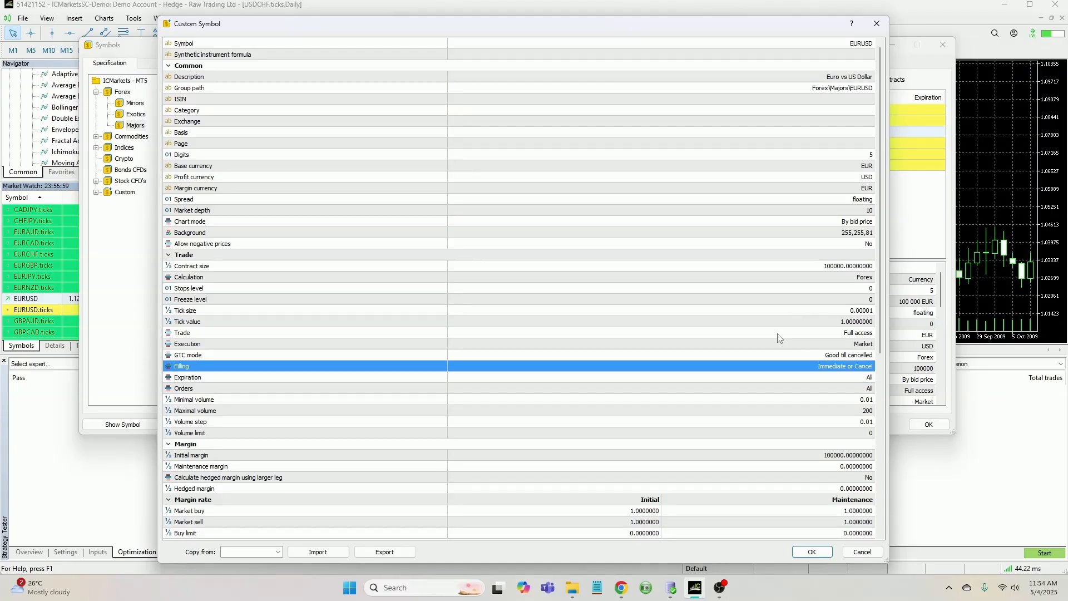
pyautogui.press('Up')
pyautogui.press('Up')
pyautogui.press('Up')
pyautogui.press('Up')
pyautogui.press('Up')
pyautogui.press('Up')
pyautogui.press('Up')
pyautogui.press('Down')
pyautogui.press('Down')
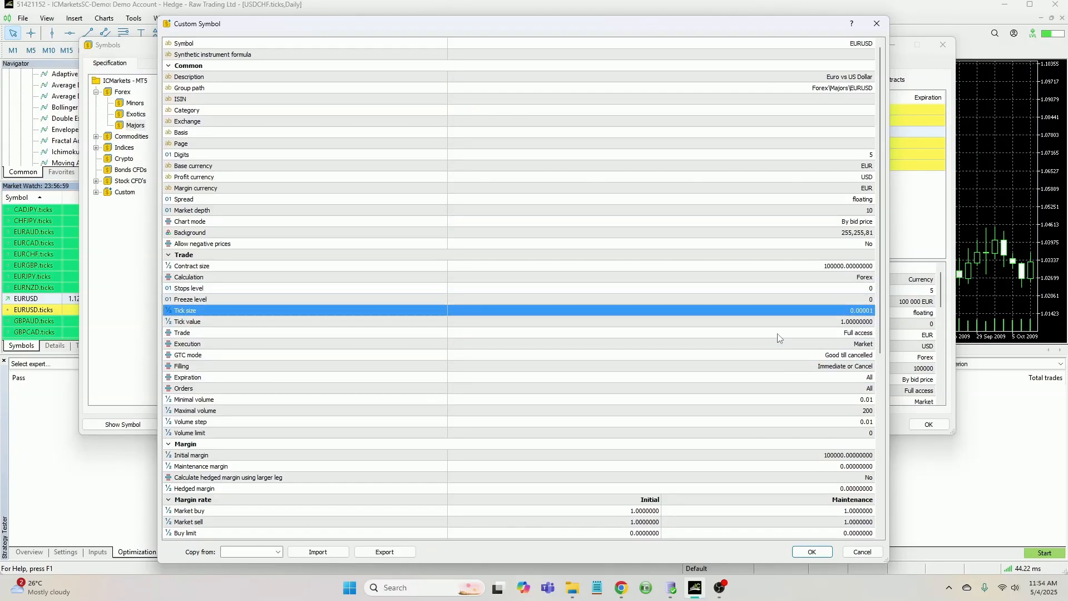
pyautogui.press('Down')
pyautogui.press('Down')
pyautogui.press('Down')
pyautogui.press('Down')
pyautogui.press('Down')
pyautogui.press('Up')
pyautogui.press('Up')
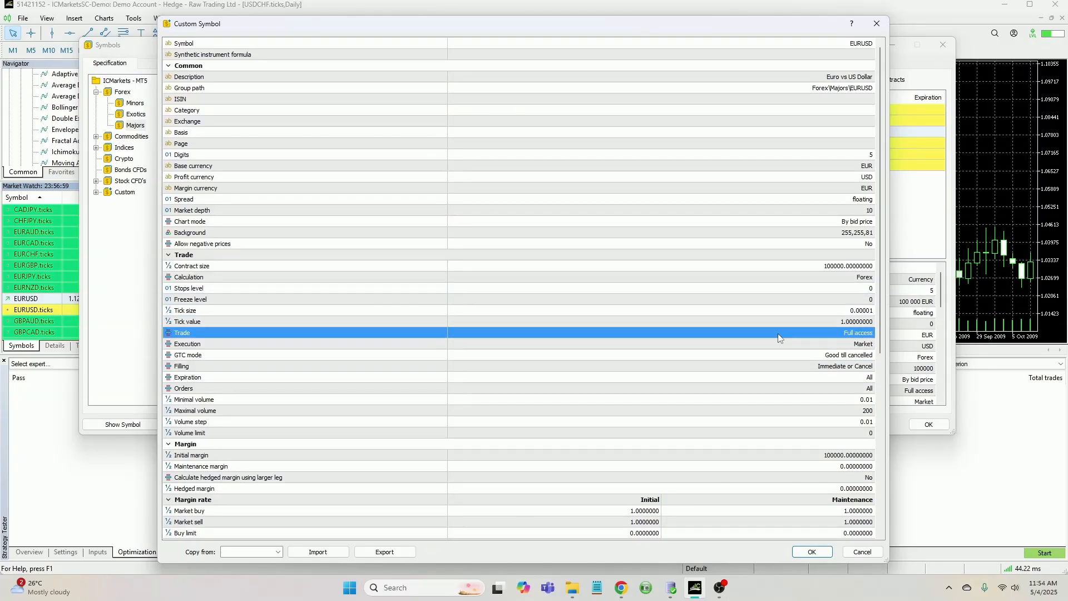
pyautogui.click(639, 55)
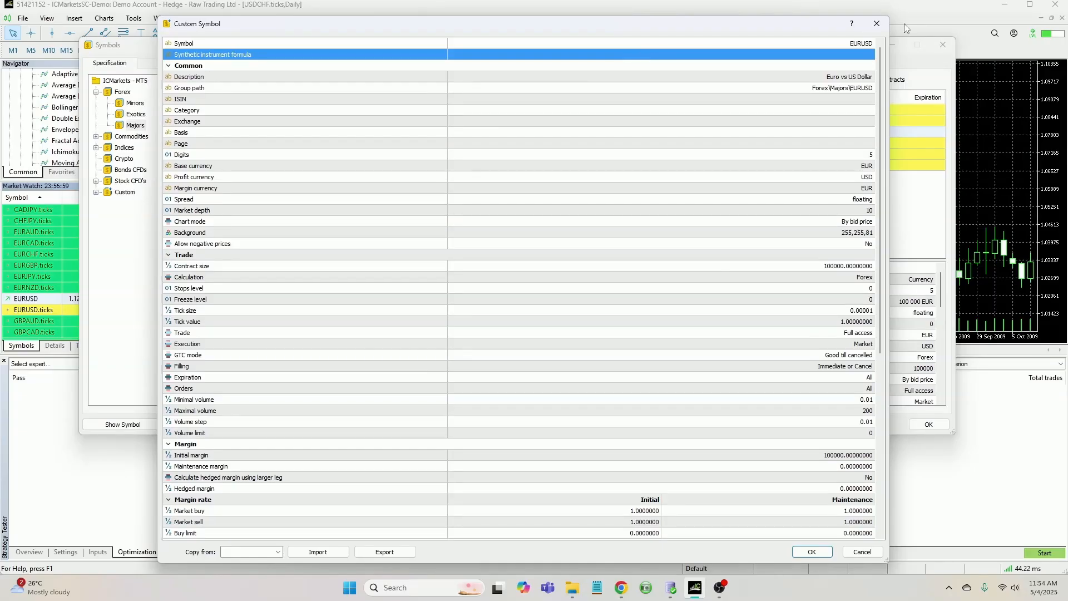
# Name the custom symbol EURUSD.custom and confirm its creation
pyautogui.click(860, 43)
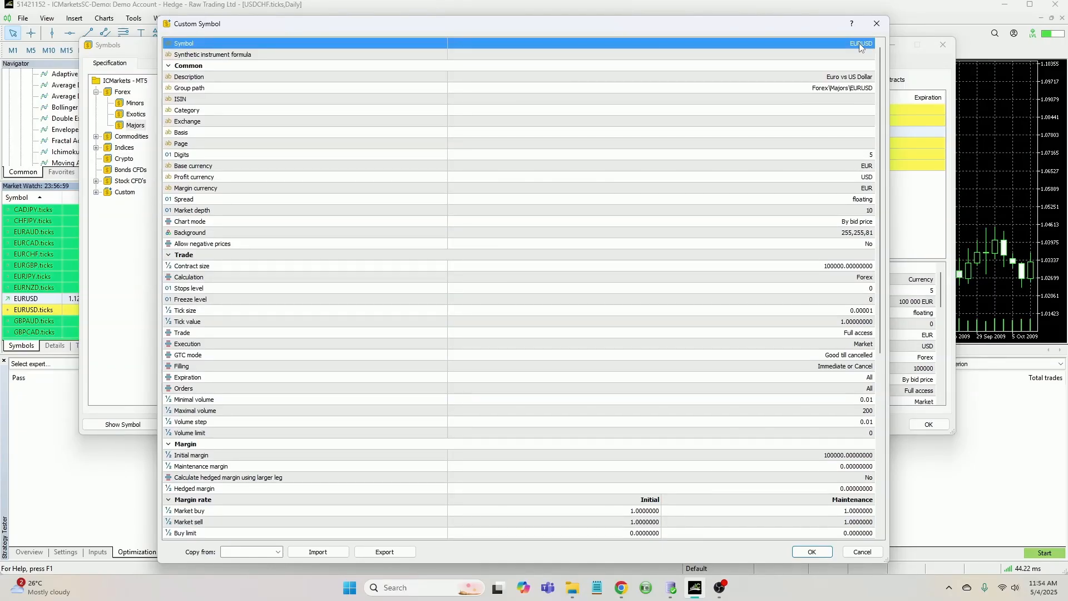
pyautogui.click(858, 43)
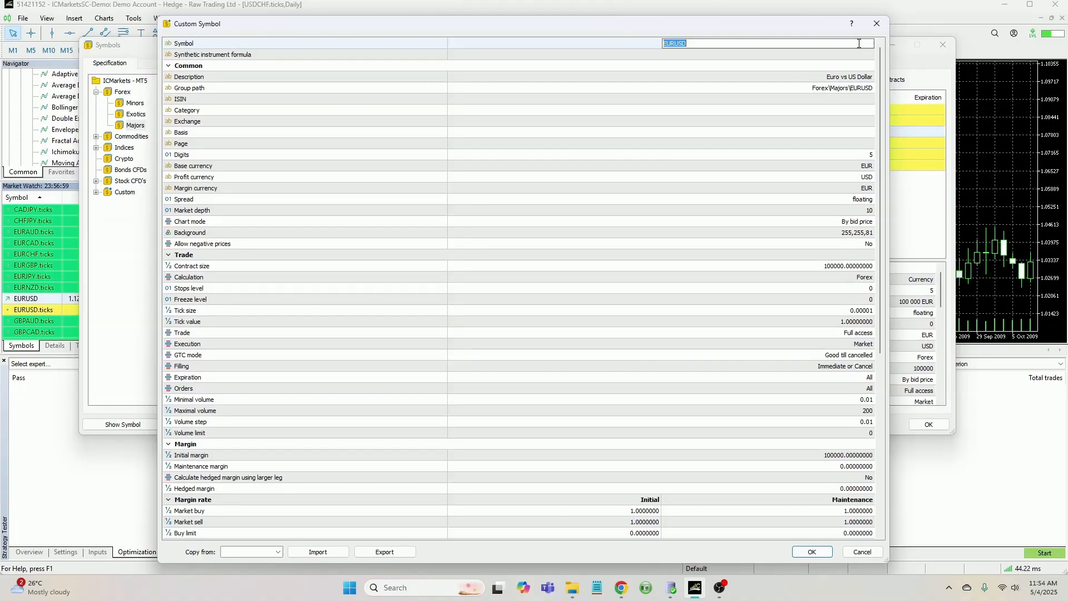
pyautogui.click(754, 44)
pyautogui.write('.custom')
pyautogui.press('Return')
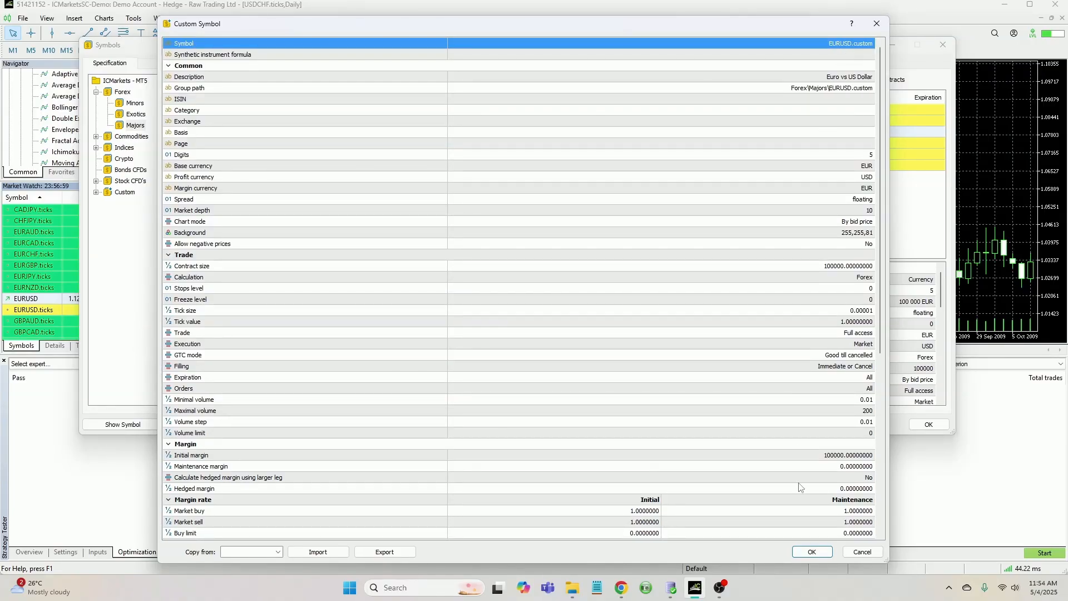
pyautogui.click(813, 553)
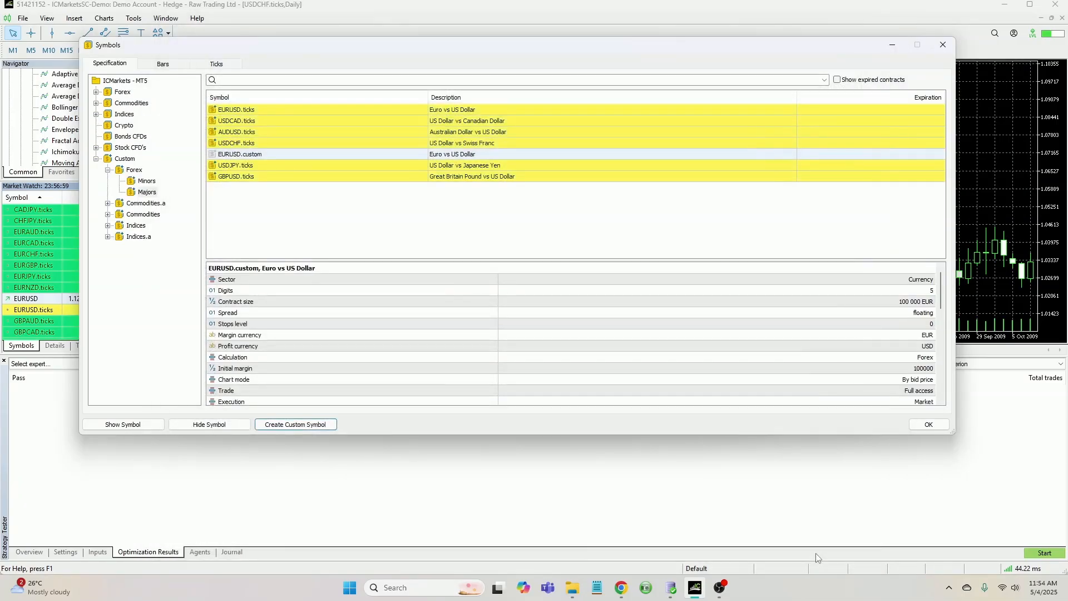
# Select EURUSD.custom and check the exported EURUSD_mt5_bars.csv and EURUSD_mt5_ticks.csv files in the Documents folder
pyautogui.click(229, 157)
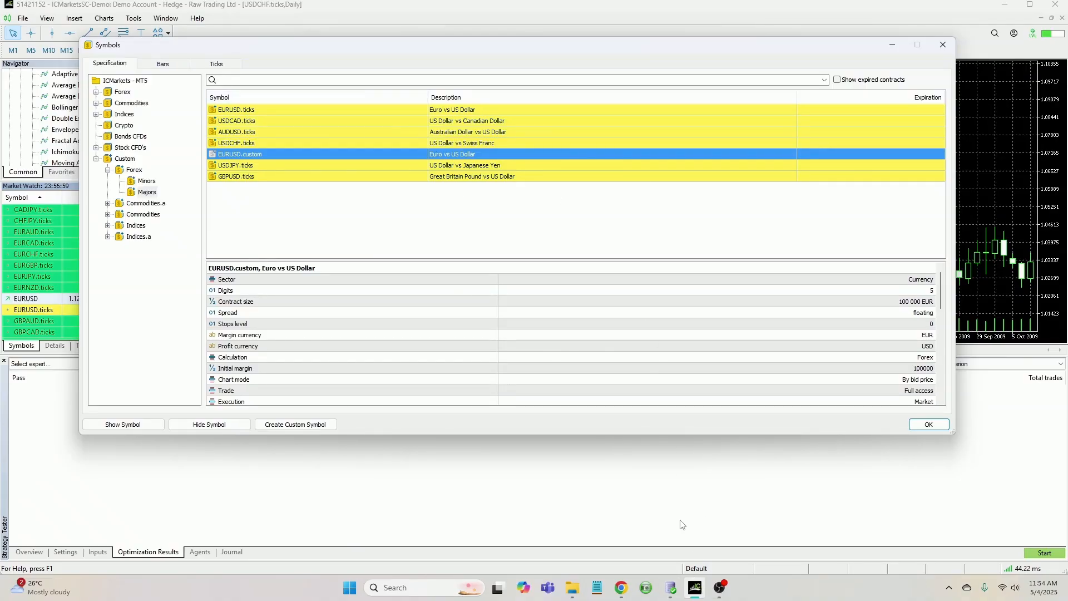
pyautogui.click(674, 588)
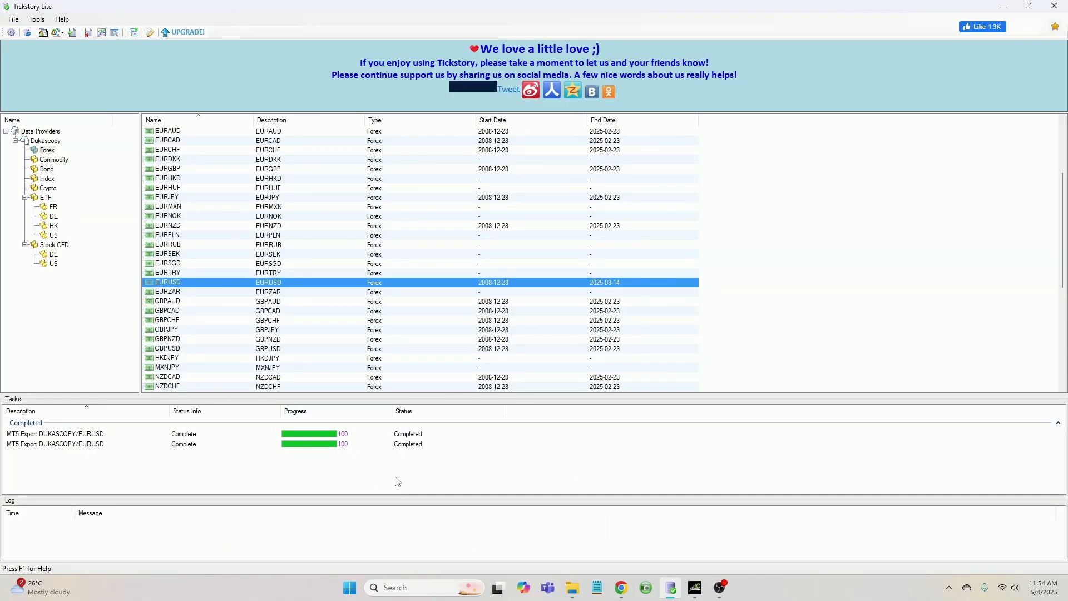
pyautogui.click(1004, 7)
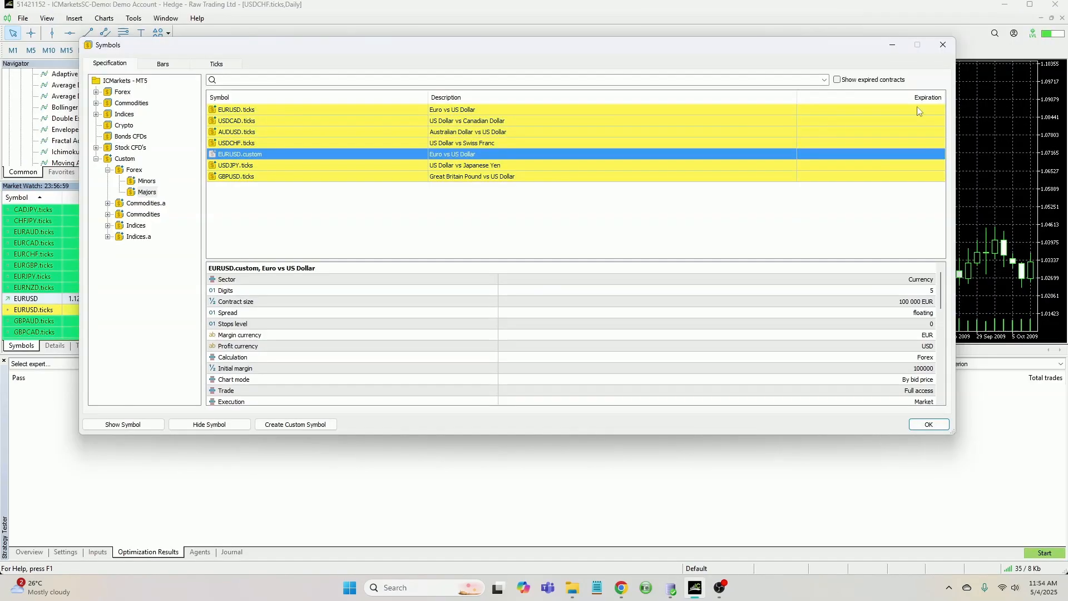
pyautogui.click(572, 596)
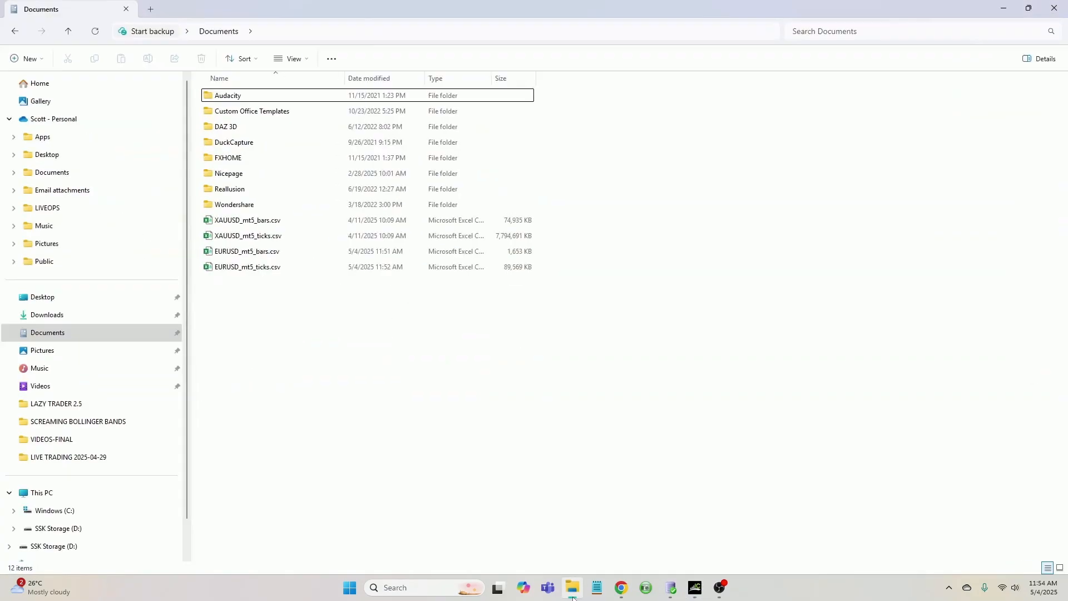
pyautogui.click(255, 259)
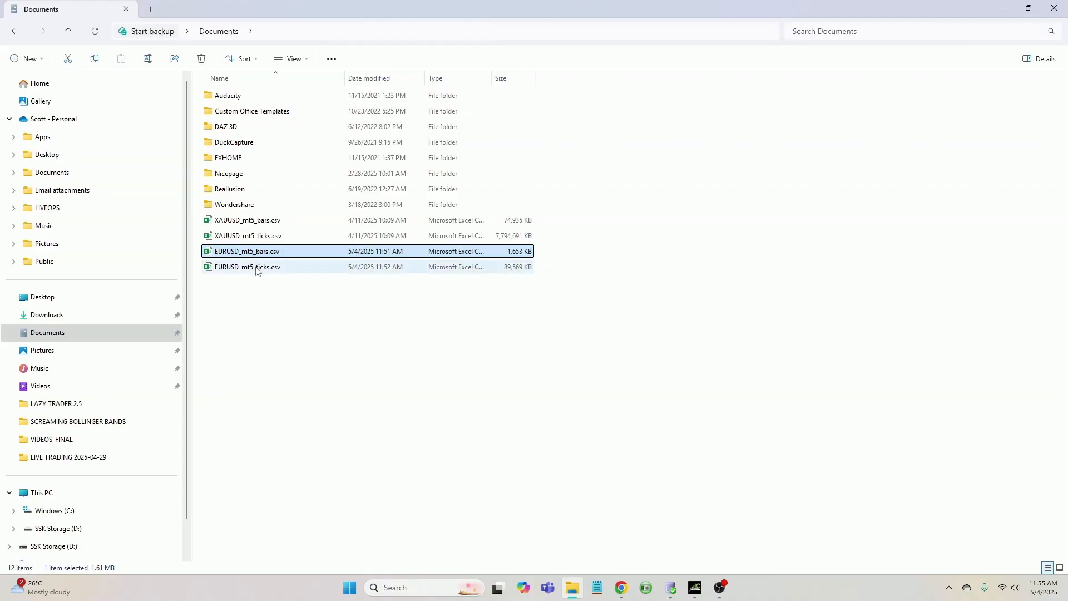
pyautogui.click(256, 268)
pyautogui.click(256, 254)
pyautogui.click(256, 268)
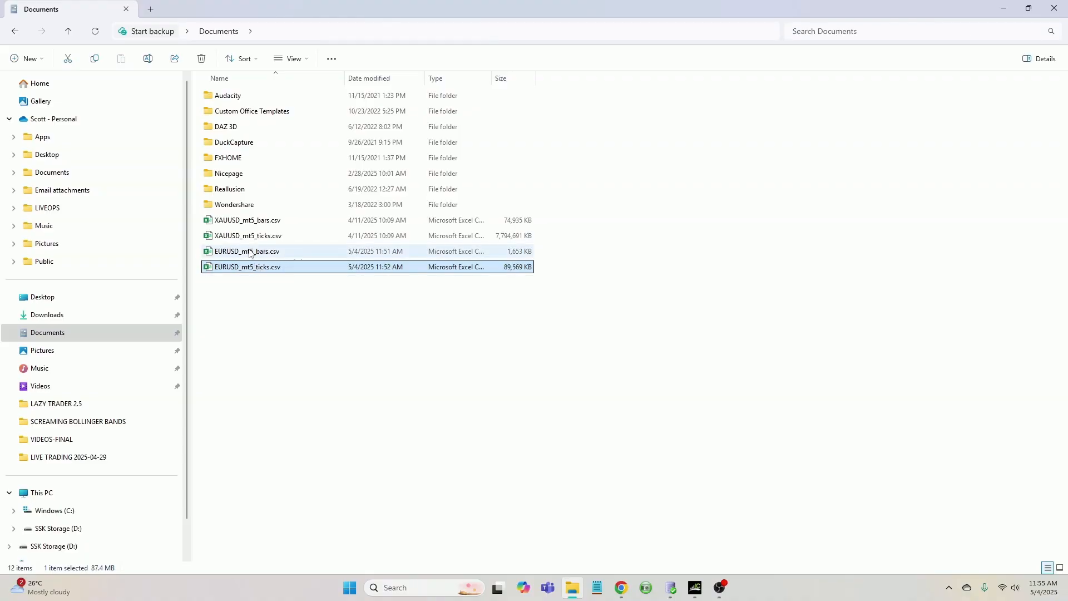
pyautogui.click(256, 255)
pyautogui.click(257, 262)
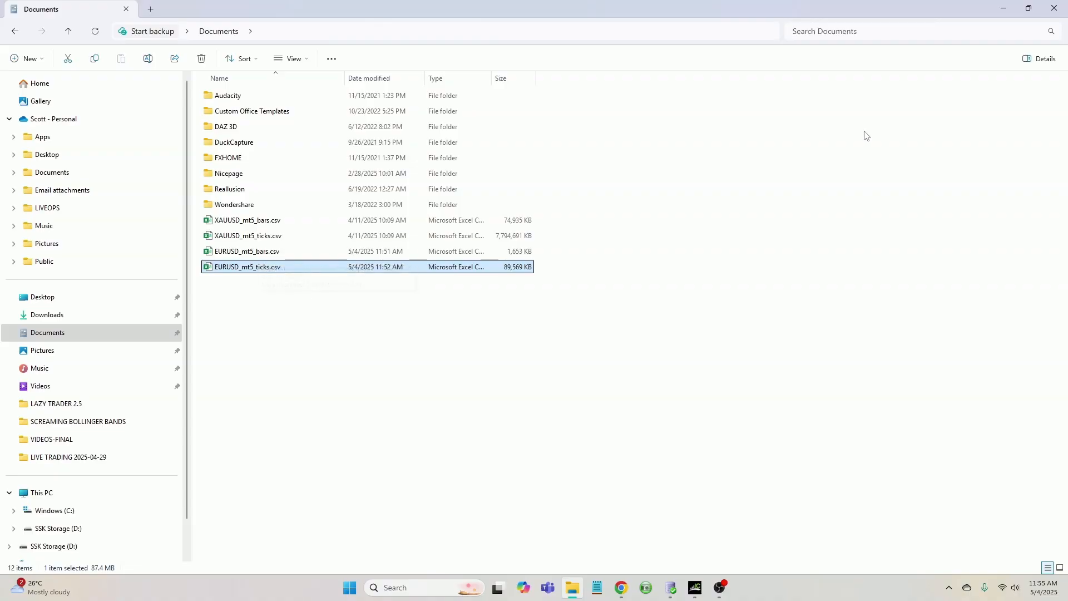
pyautogui.click(1003, 9)
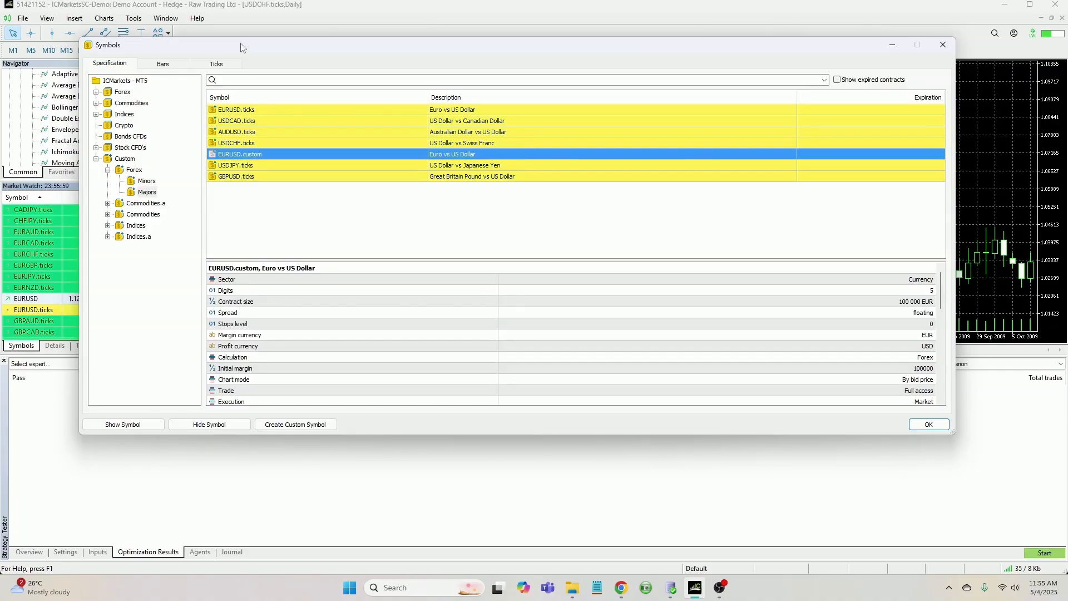
# Start a bar import for EURUSD.custom and choose EURUSD_mt5_bars.csv from the Documents folder
pyautogui.moveTo(241, 44); pyautogui.dragTo(248, 61)
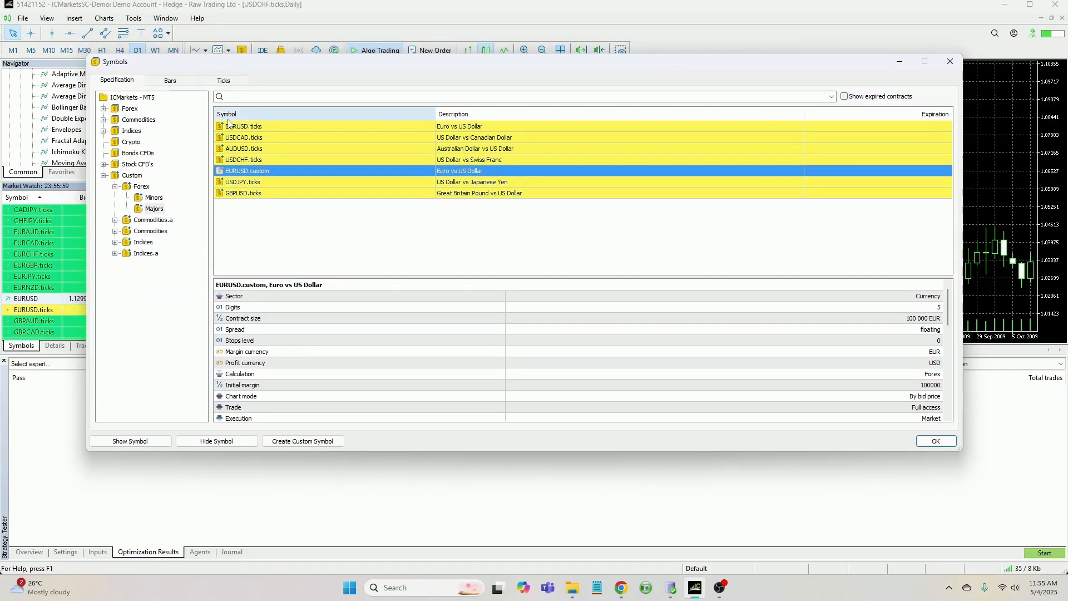
pyautogui.click(263, 184)
pyautogui.click(255, 173)
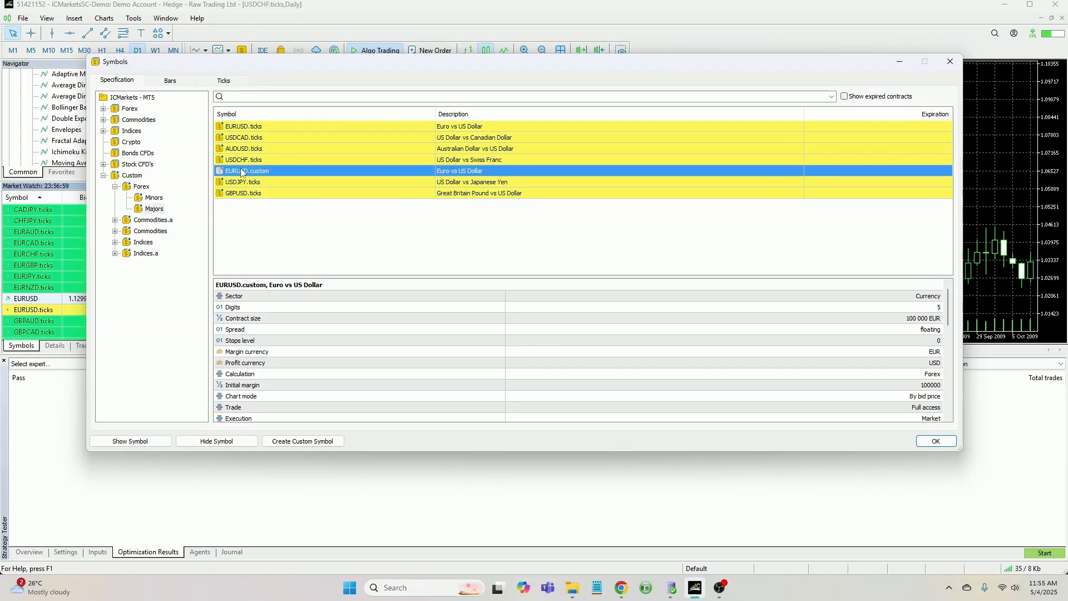
pyautogui.click(170, 81)
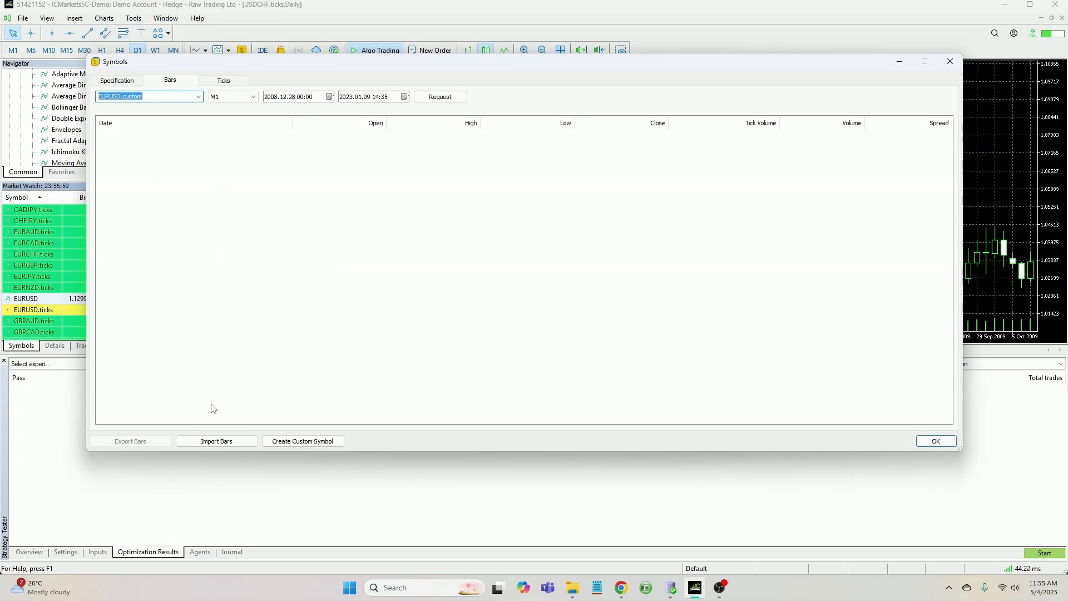
pyautogui.click(216, 441)
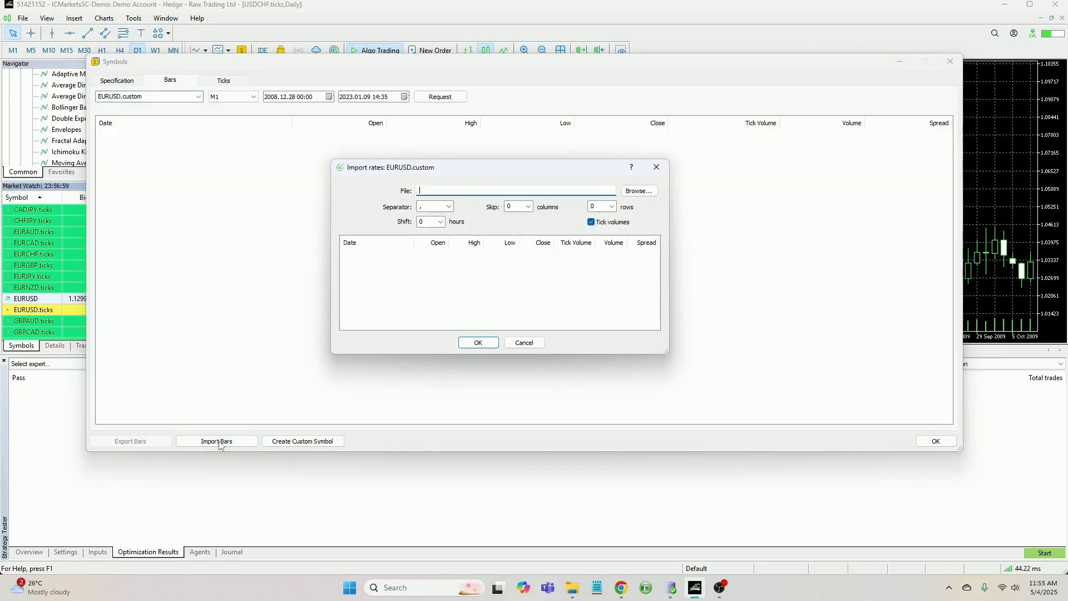
pyautogui.click(639, 192)
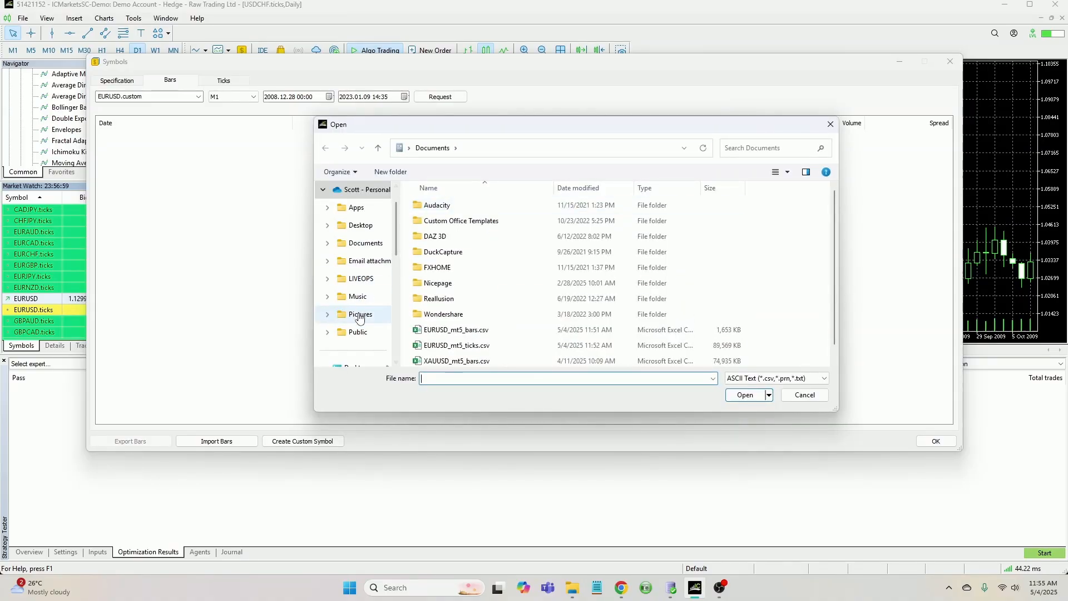
pyautogui.scroll(1, 361, 261)
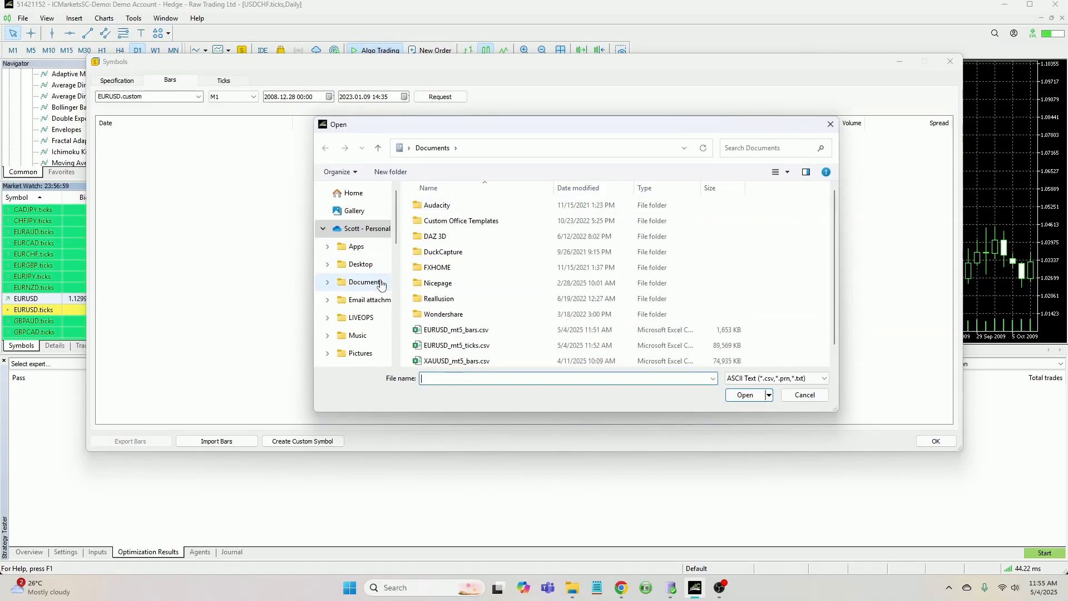
pyautogui.click(382, 282)
pyautogui.scroll(-1, 533, 259)
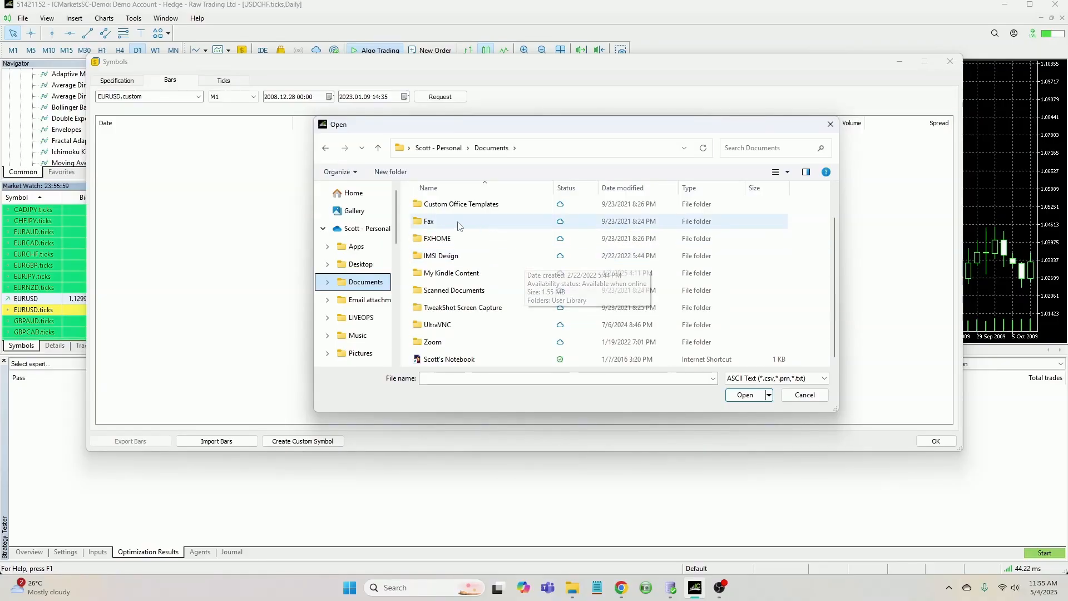
pyautogui.scroll(-5, 362, 262)
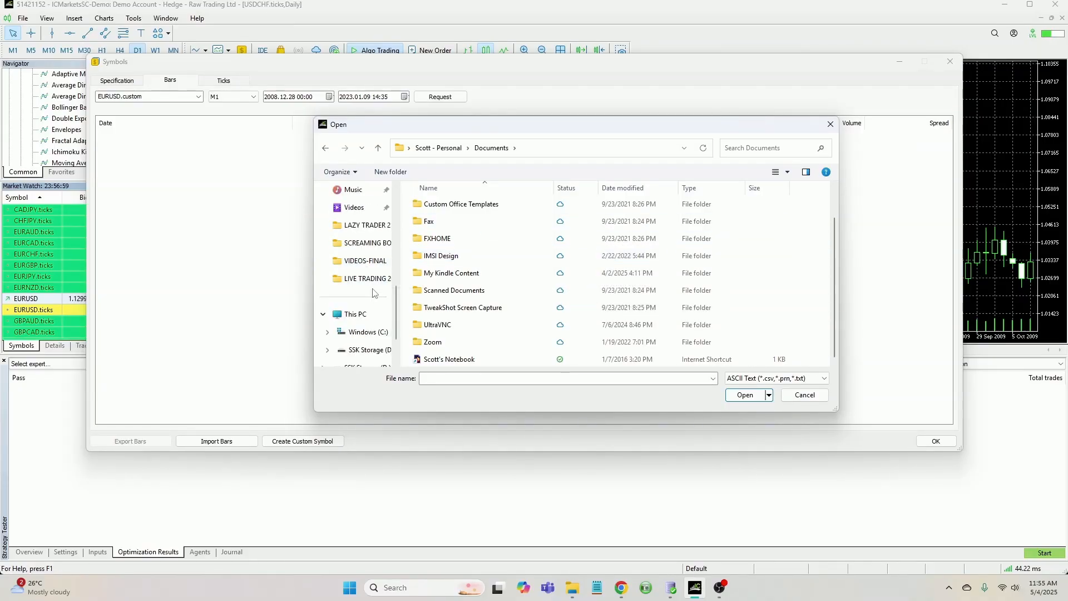
pyautogui.scroll(1, 466, 275)
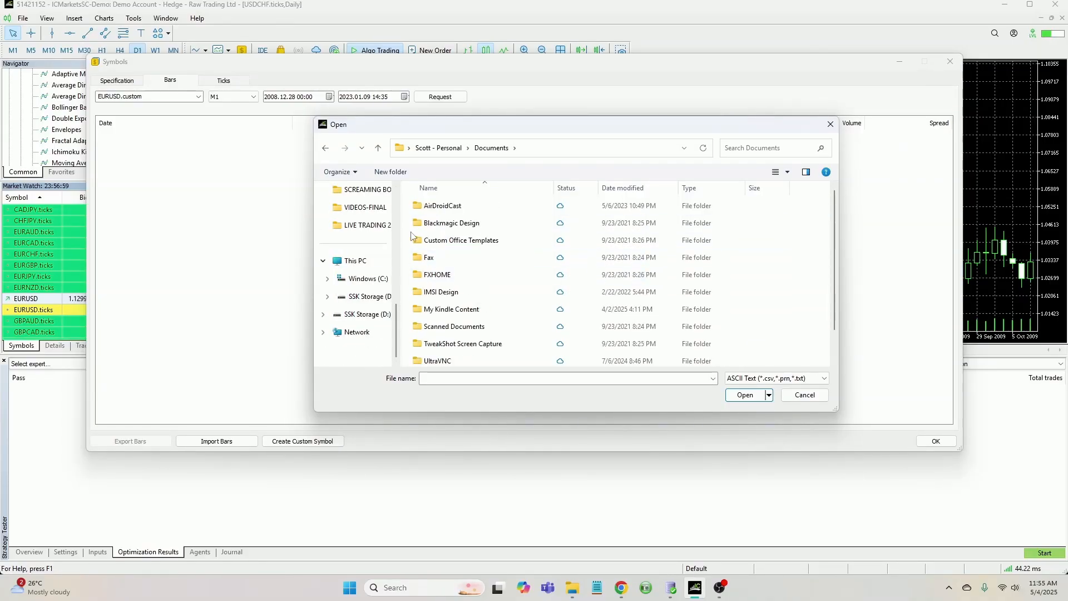
pyautogui.click(356, 279)
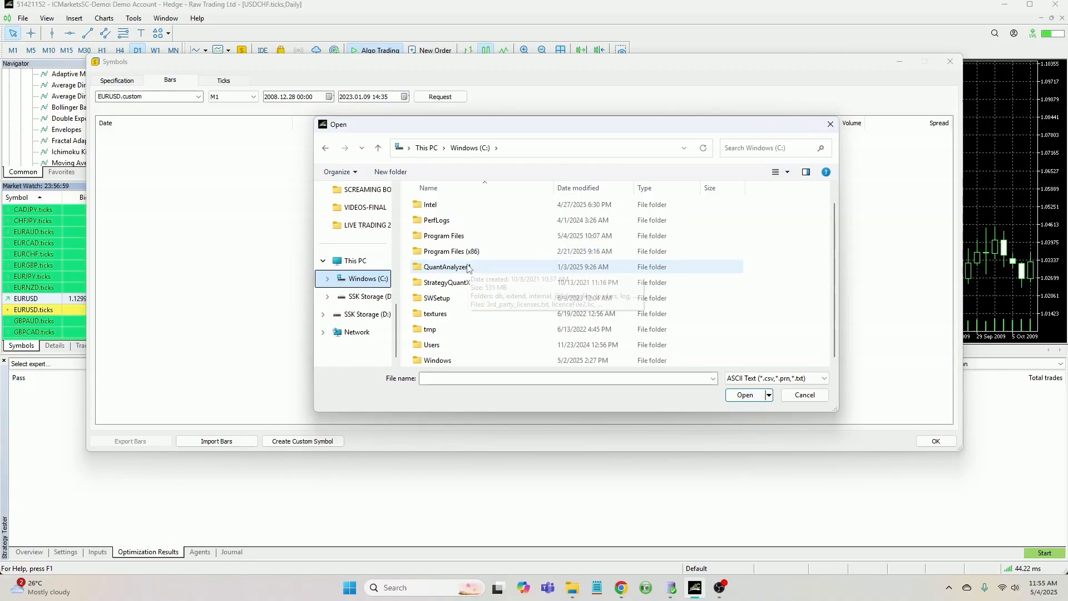
pyautogui.scroll(5, 367, 267)
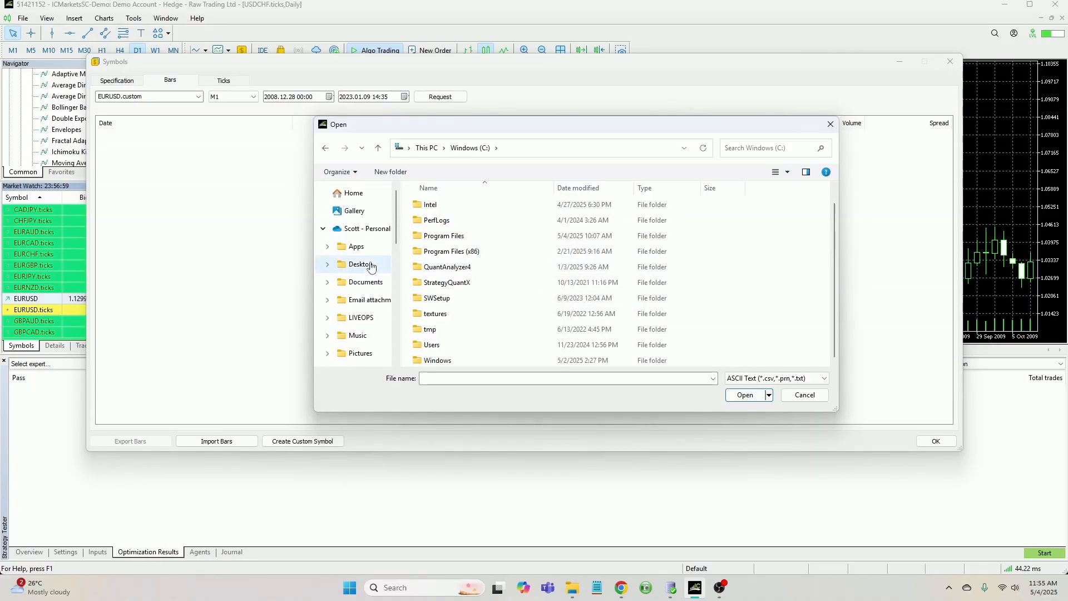
pyautogui.scroll(-5, 372, 278)
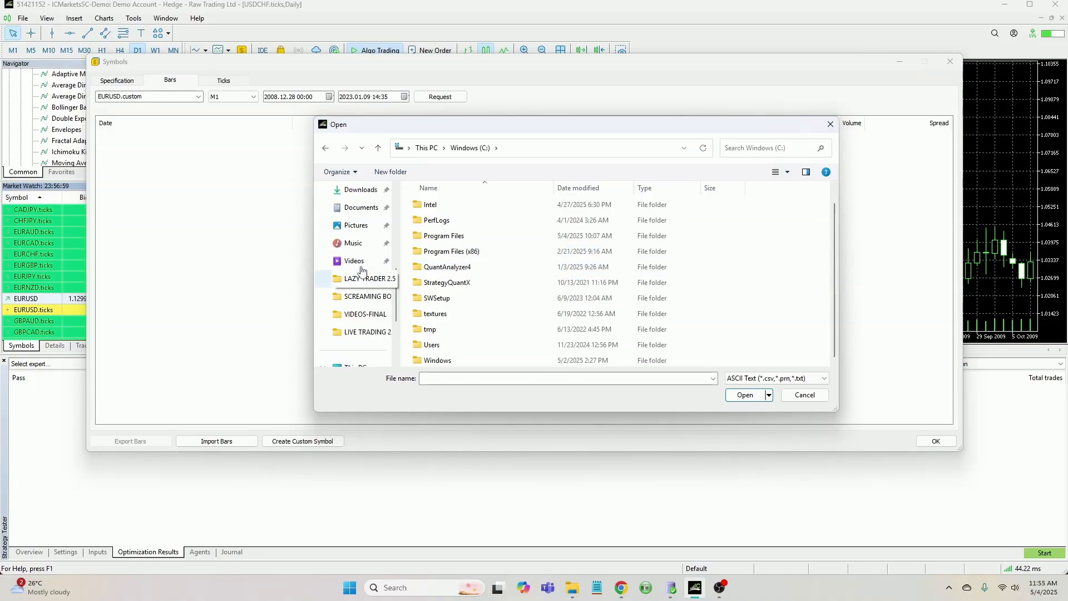
pyautogui.click(357, 209)
pyautogui.scroll(-1, 469, 270)
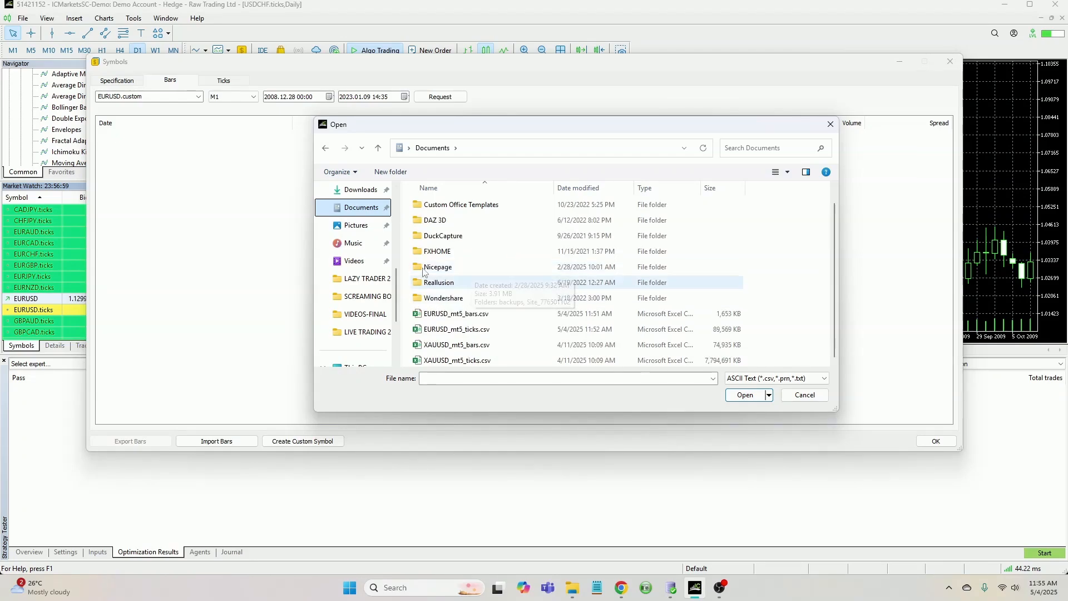
pyautogui.scroll(1, 456, 272)
pyautogui.scroll(-1, 467, 294)
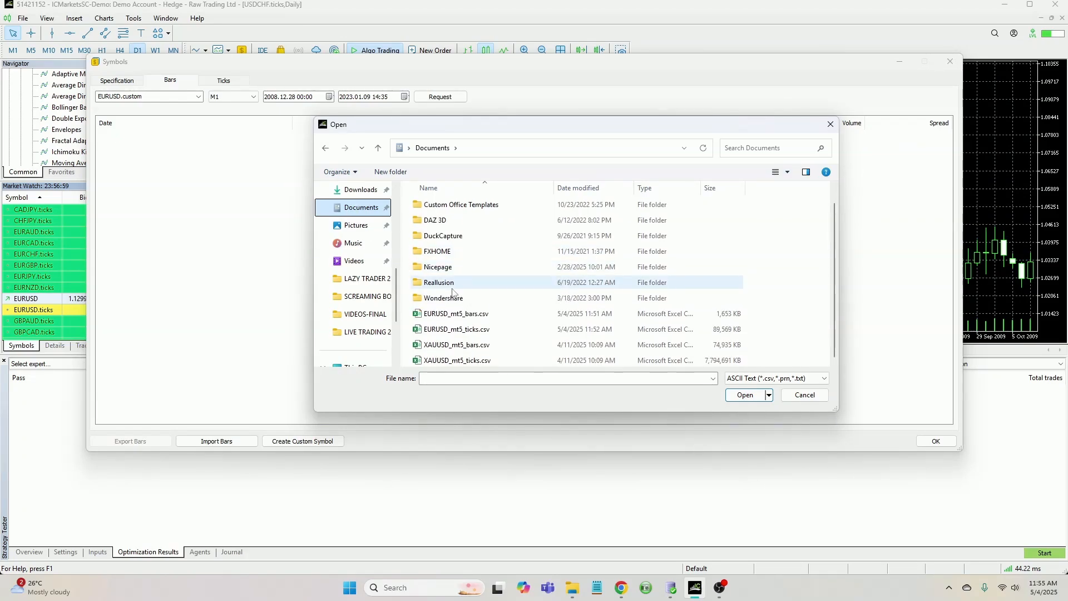
pyautogui.click(464, 318)
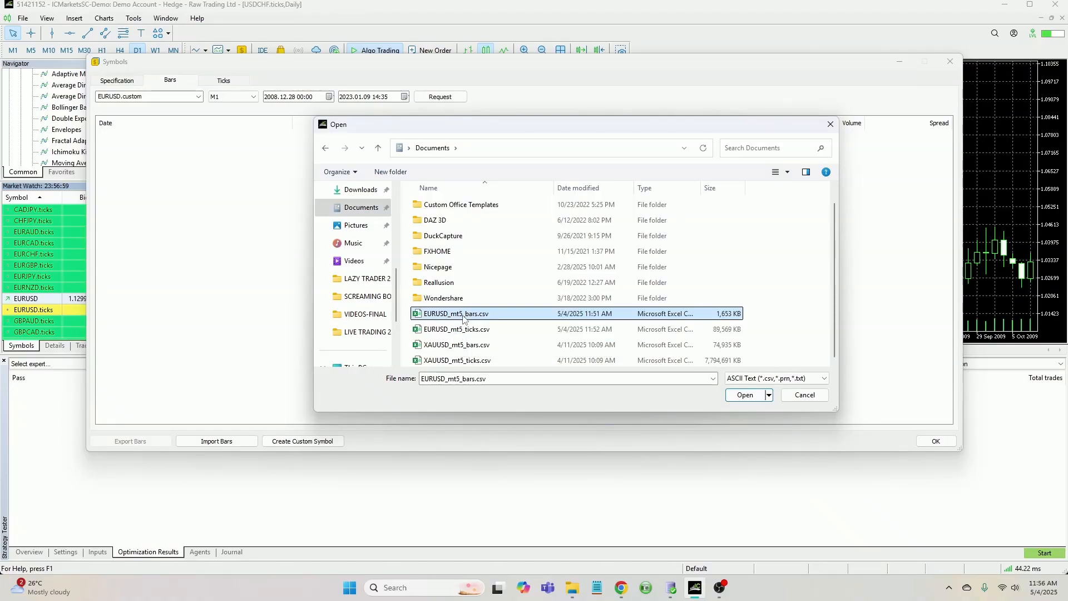
pyautogui.click(744, 395)
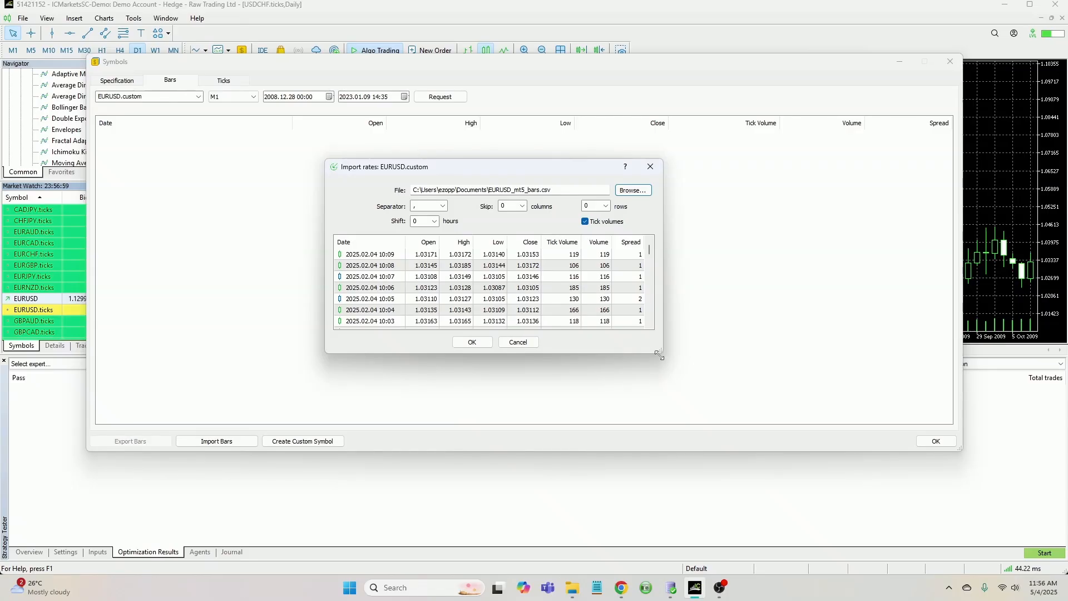
# Enlarge the bar import preview and confirm importing the bars into EURUSD.custom
pyautogui.moveTo(658, 353); pyautogui.dragTo(683, 396)
pyautogui.scroll(-2, 385, 278)
pyautogui.scroll(2, 385, 278)
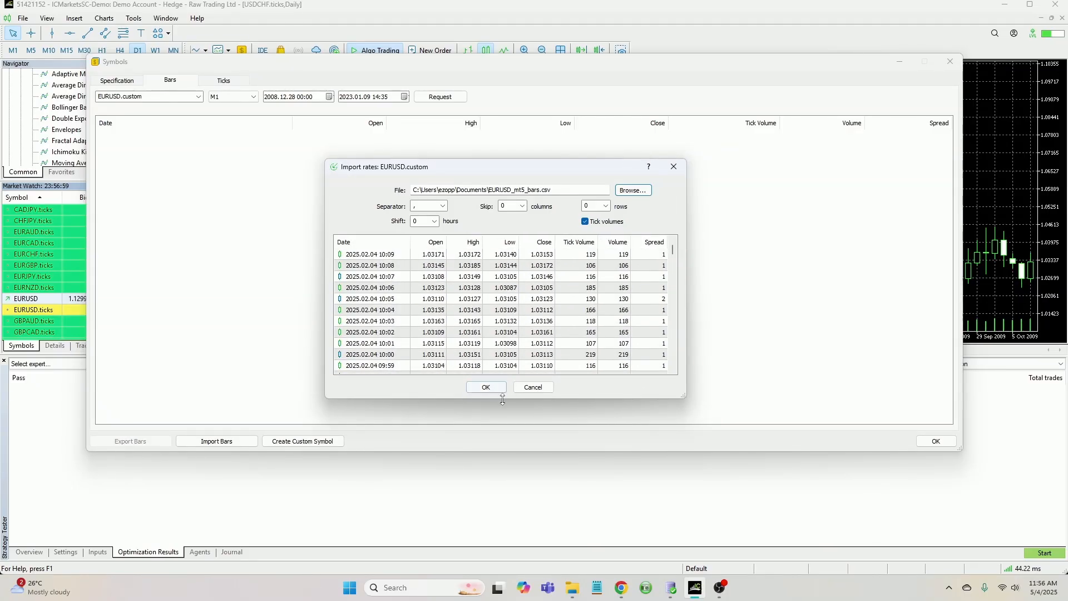
pyautogui.click(485, 387)
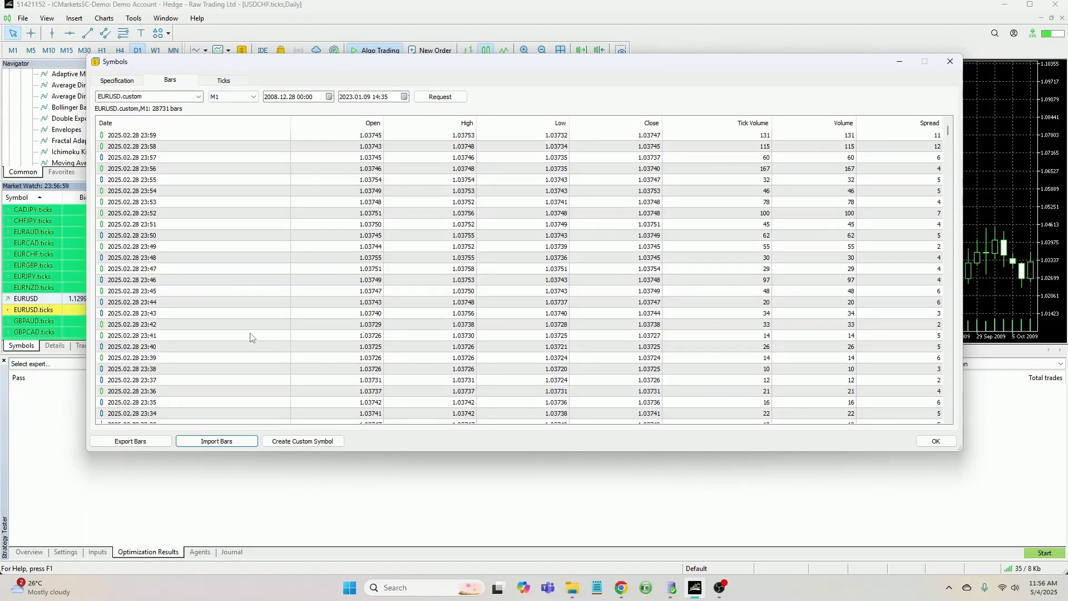
# Import the ticks from EURUSD_mt5_ticks.csv in Documents into EURUSD.custom and close the Symbols window
pyautogui.click(223, 82)
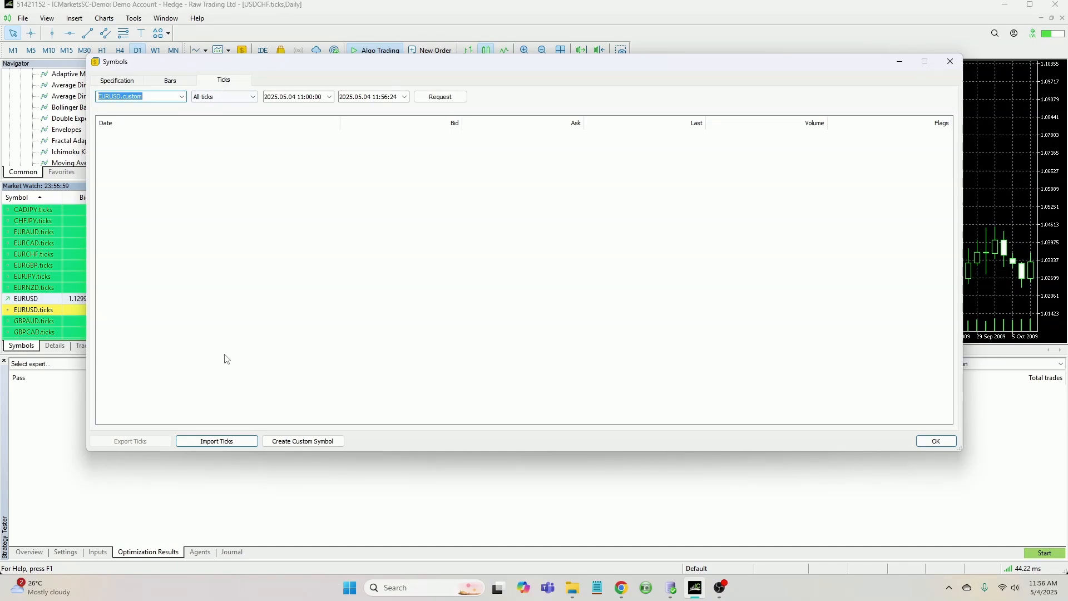
pyautogui.click(220, 443)
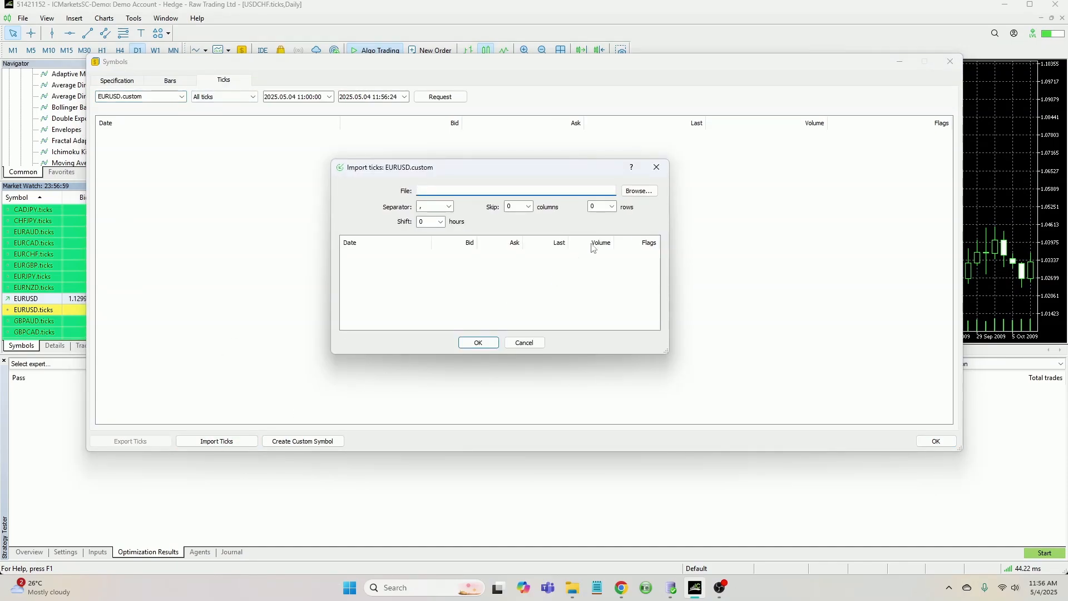
pyautogui.click(637, 191)
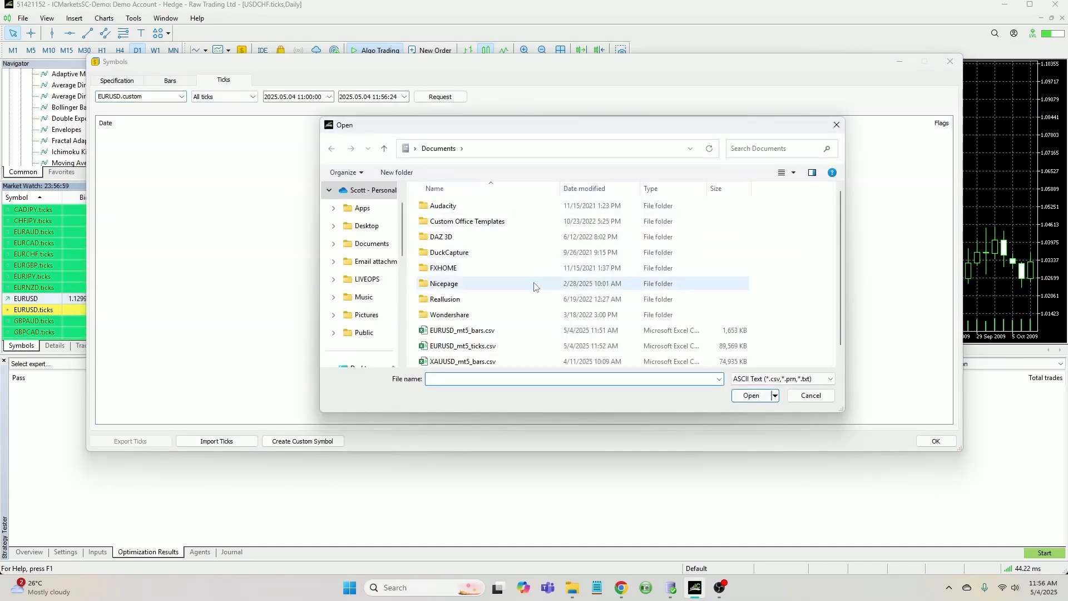
pyautogui.scroll(-1, 501, 311)
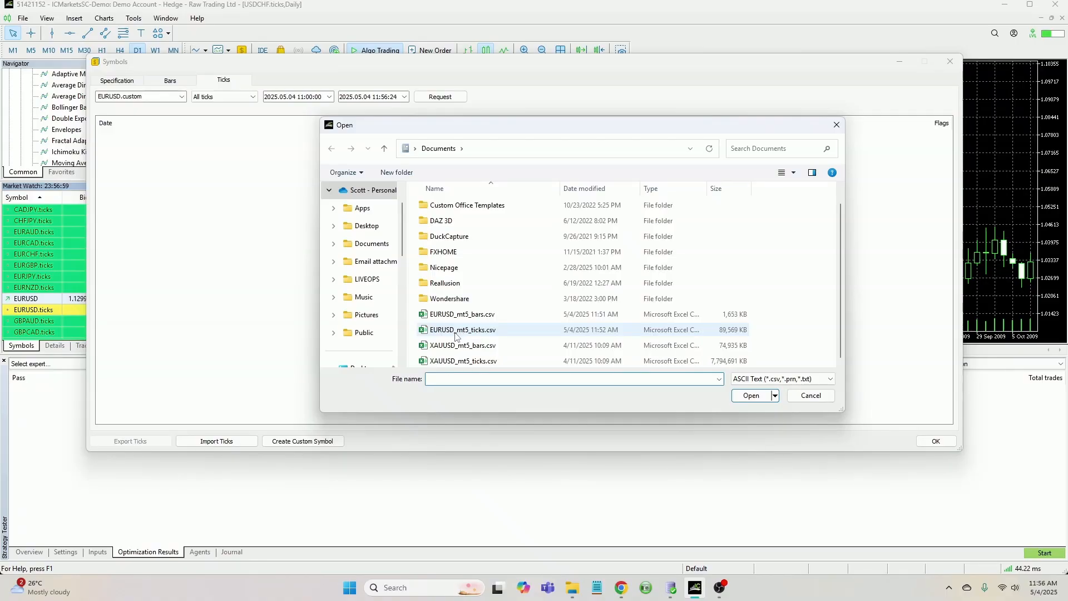
pyautogui.click(456, 333)
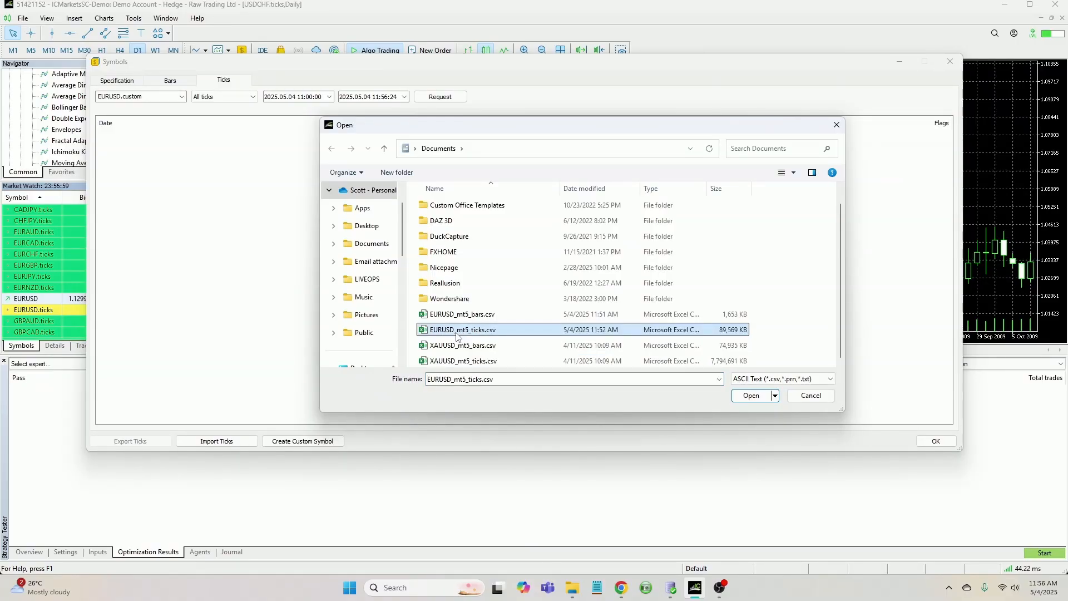
pyautogui.click(749, 396)
pyautogui.scroll(-5, 415, 291)
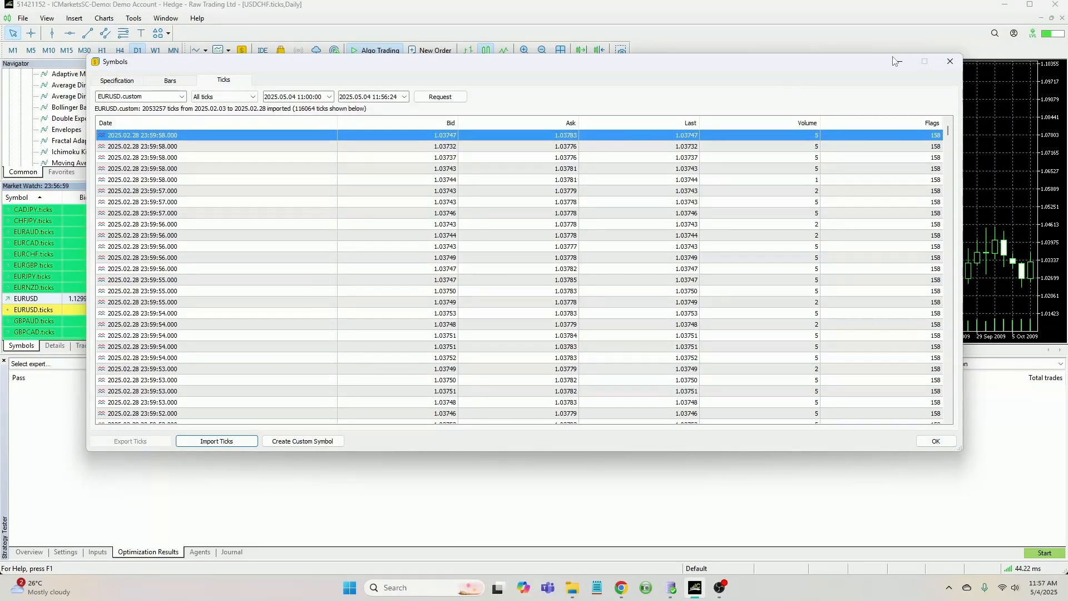
pyautogui.click(934, 442)
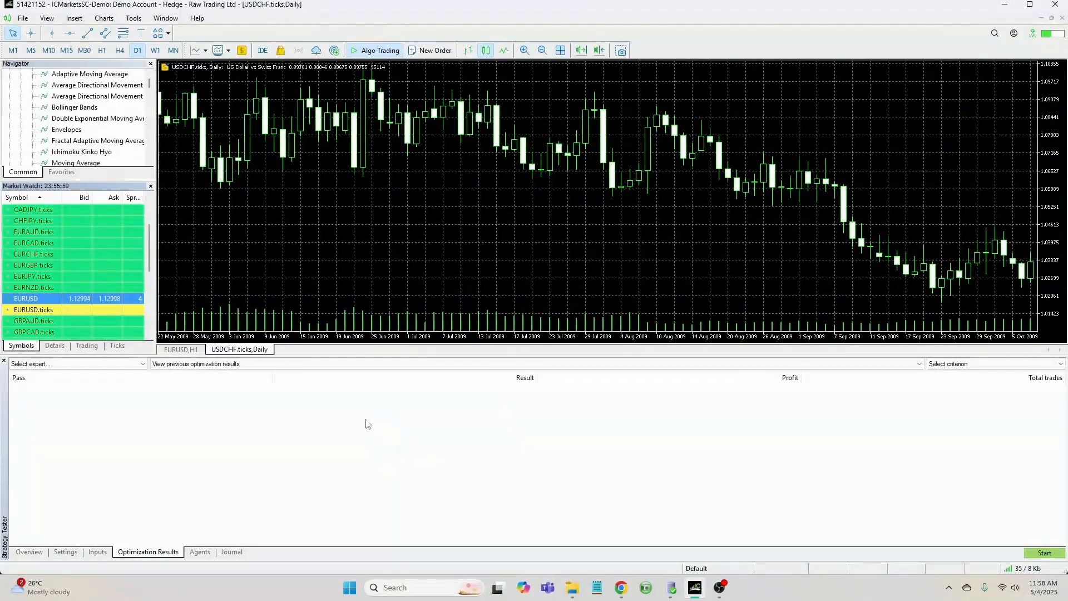
pyautogui.scroll(-5, 65, 277)
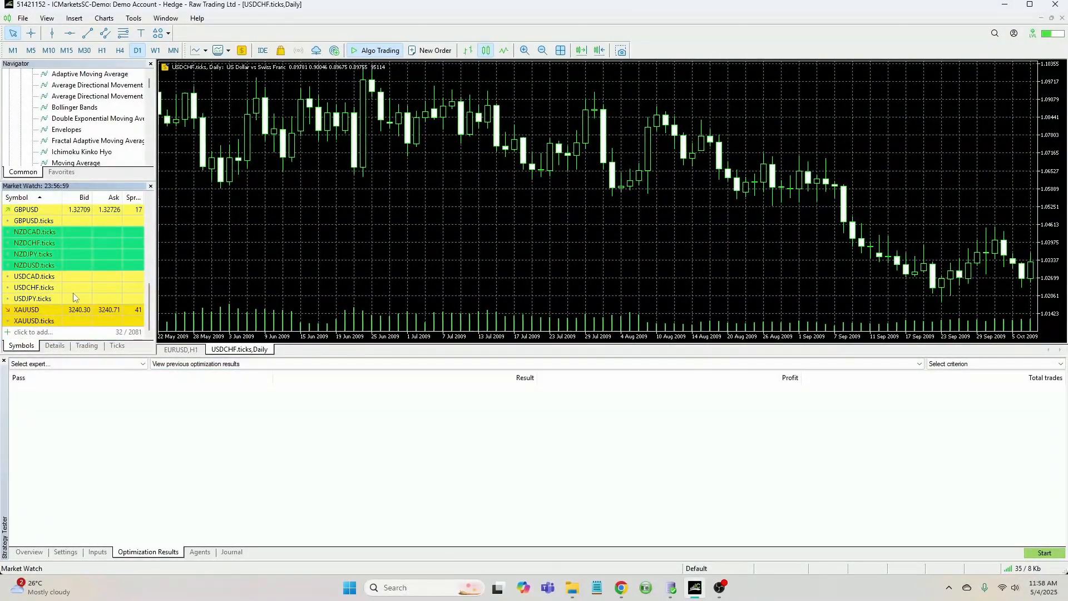
pyautogui.scroll(5, 74, 298)
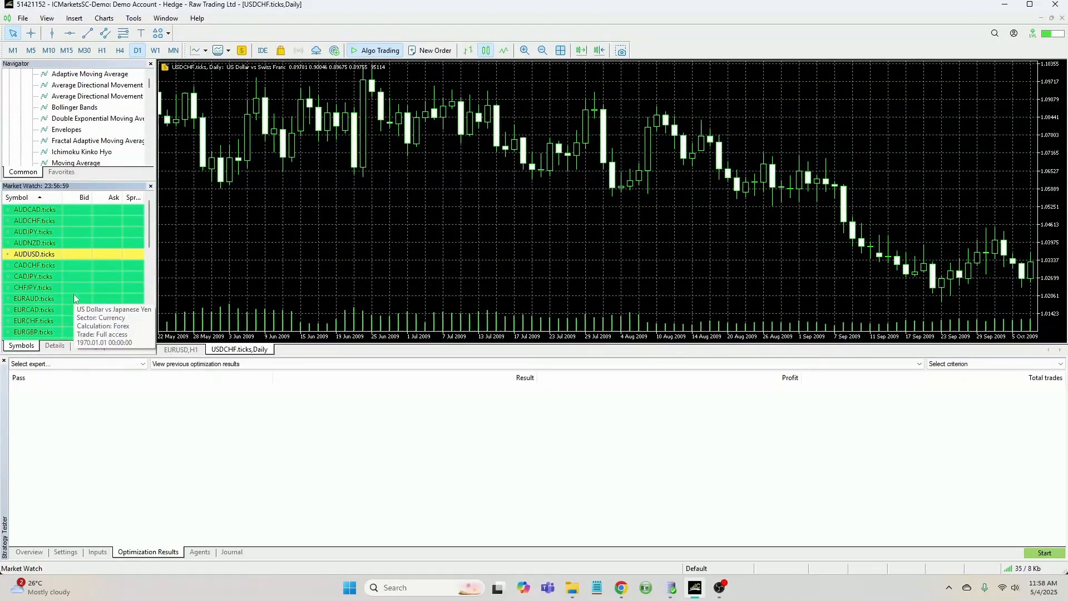
pyautogui.scroll(-3, 73, 294)
pyautogui.scroll(2, 72, 286)
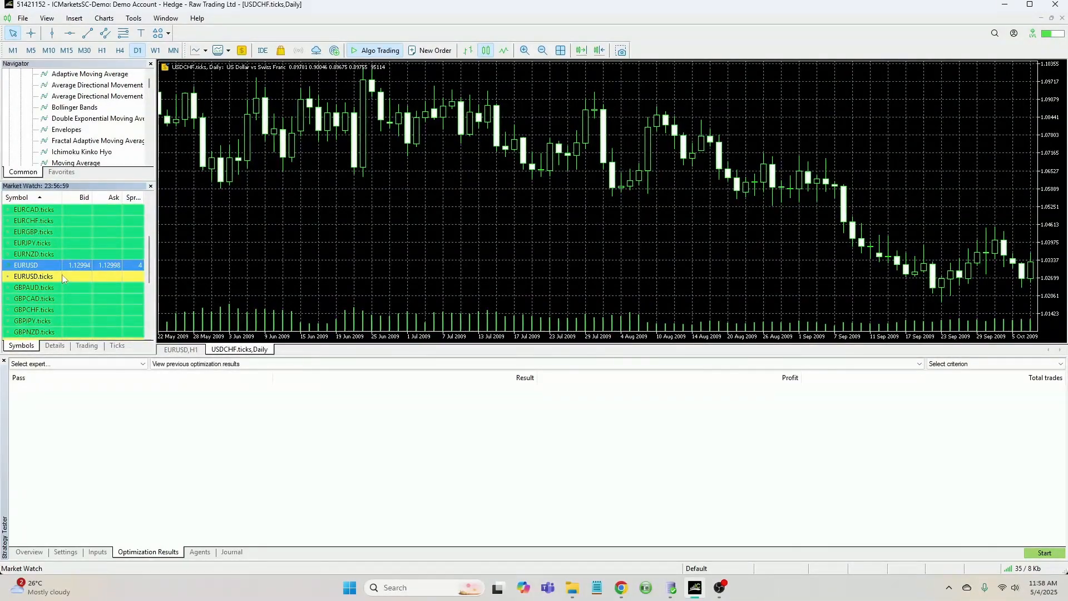
pyautogui.click(52, 287)
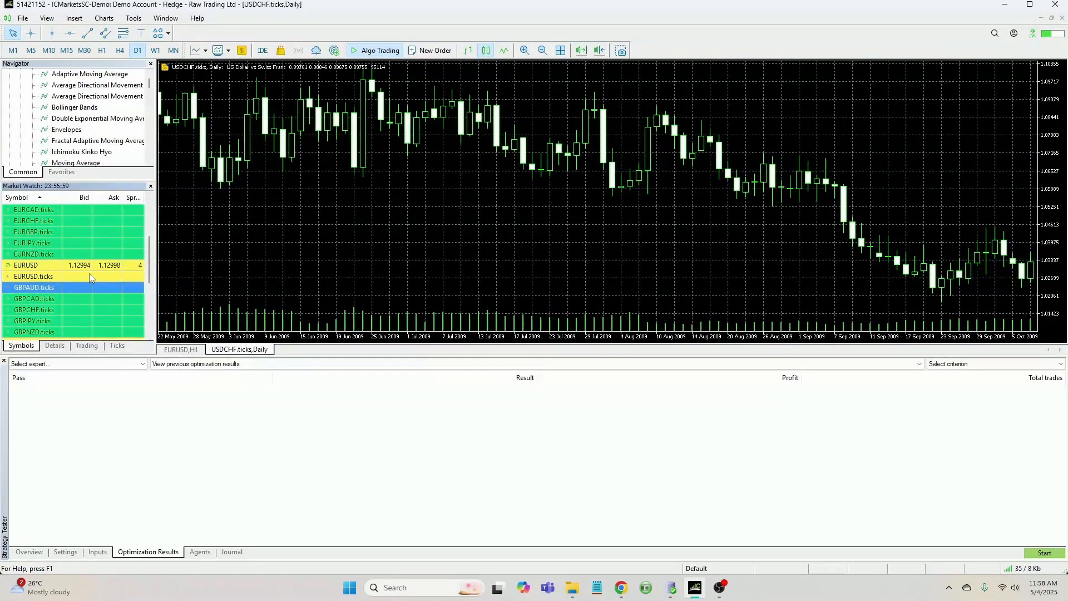
# Open the symbols list, browse to the Custom Forex Majors folder and show EURUSD.custom in Market Watch
pyautogui.scroll(-4, 90, 277)
pyautogui.rightClick(67, 232)
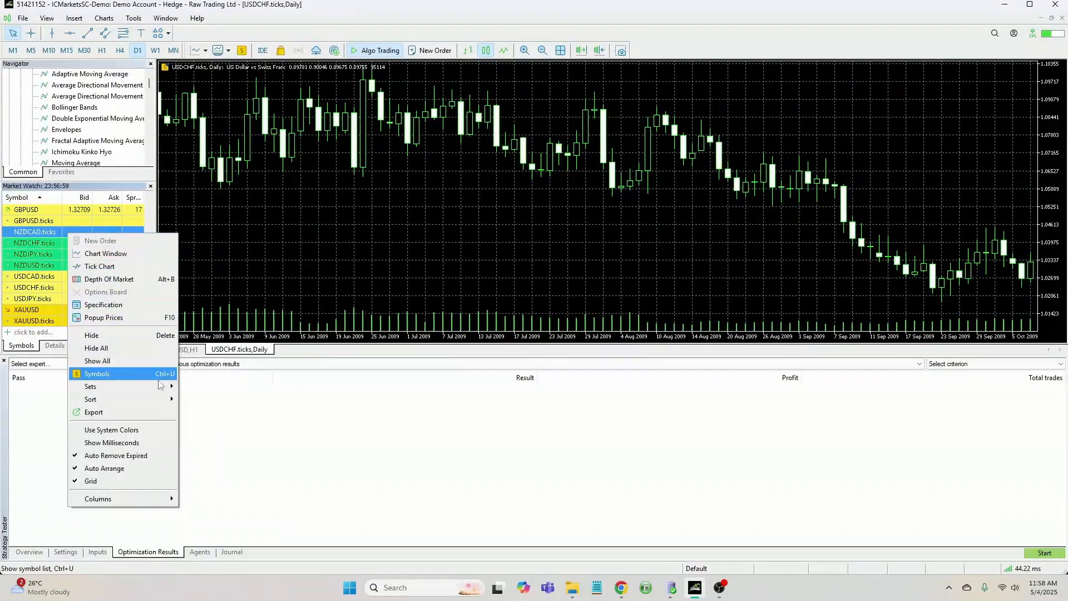
pyautogui.click(153, 374)
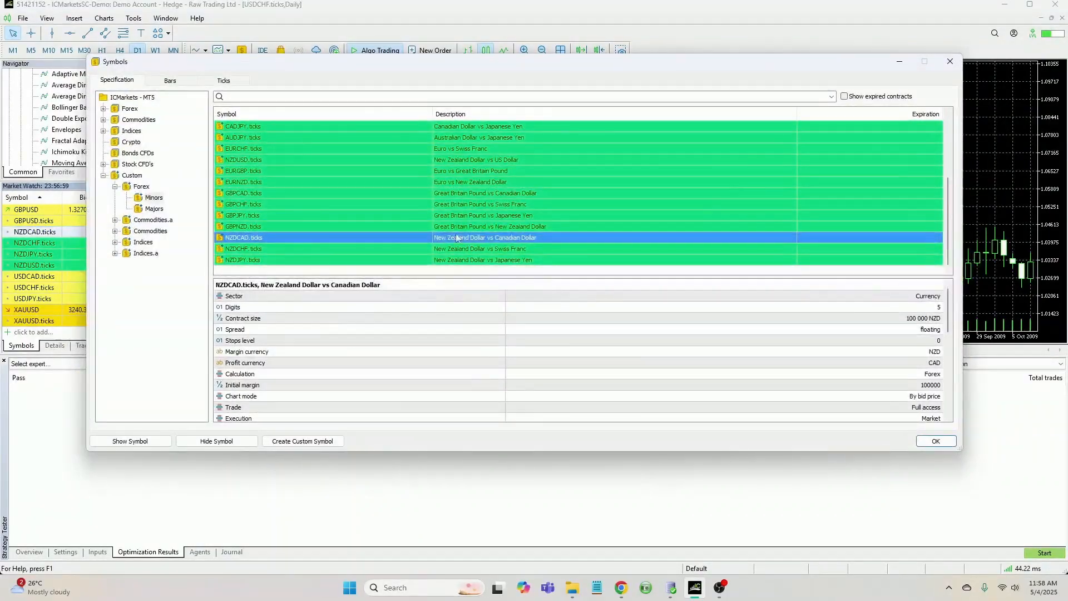
pyautogui.scroll(3, 328, 202)
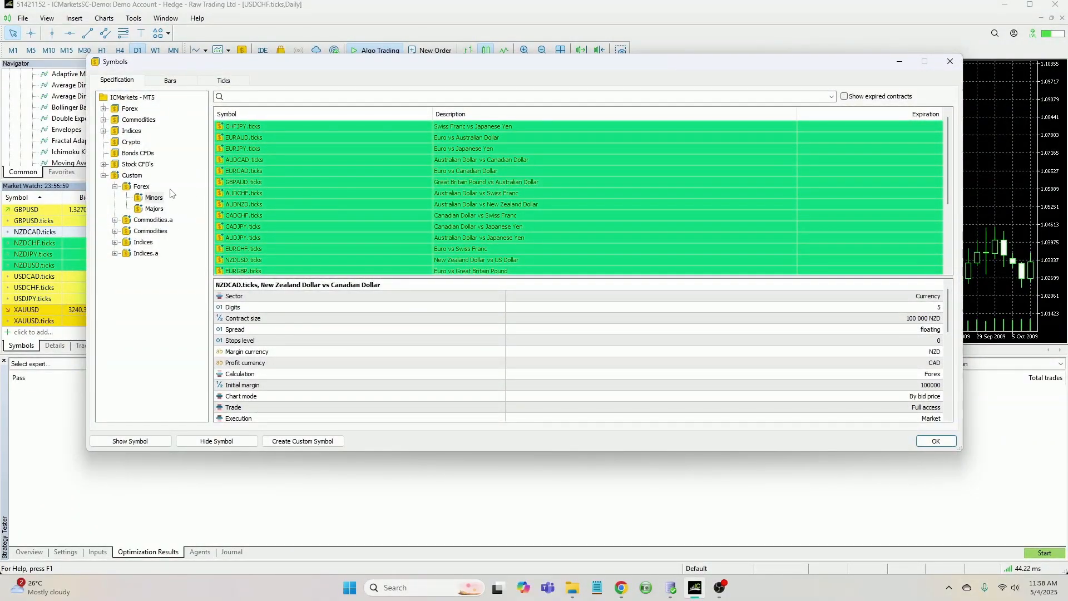
pyautogui.click(115, 187)
pyautogui.click(115, 187)
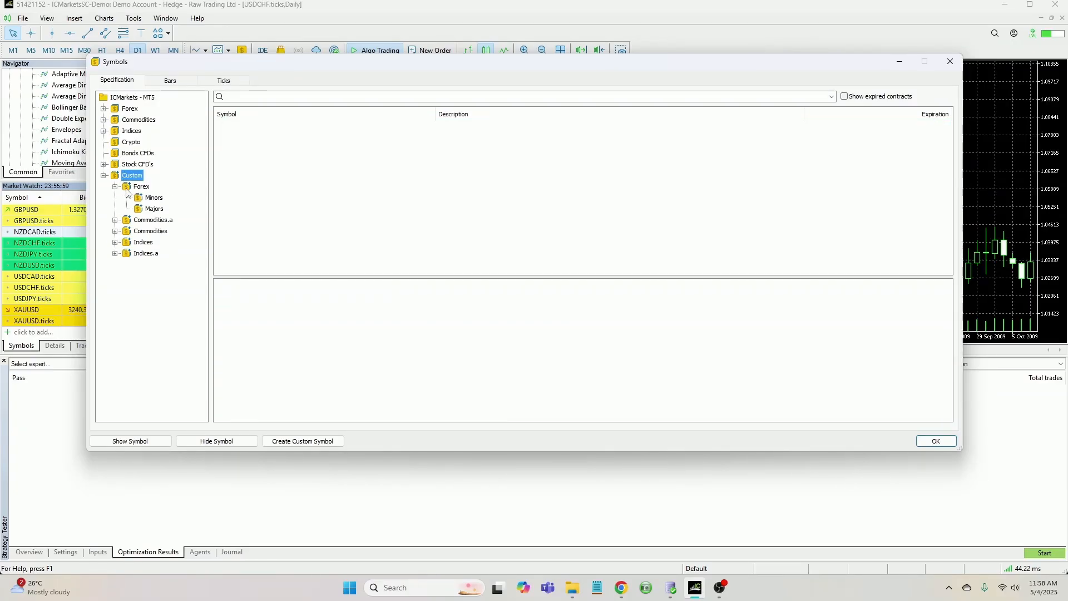
pyautogui.click(154, 208)
pyautogui.click(250, 172)
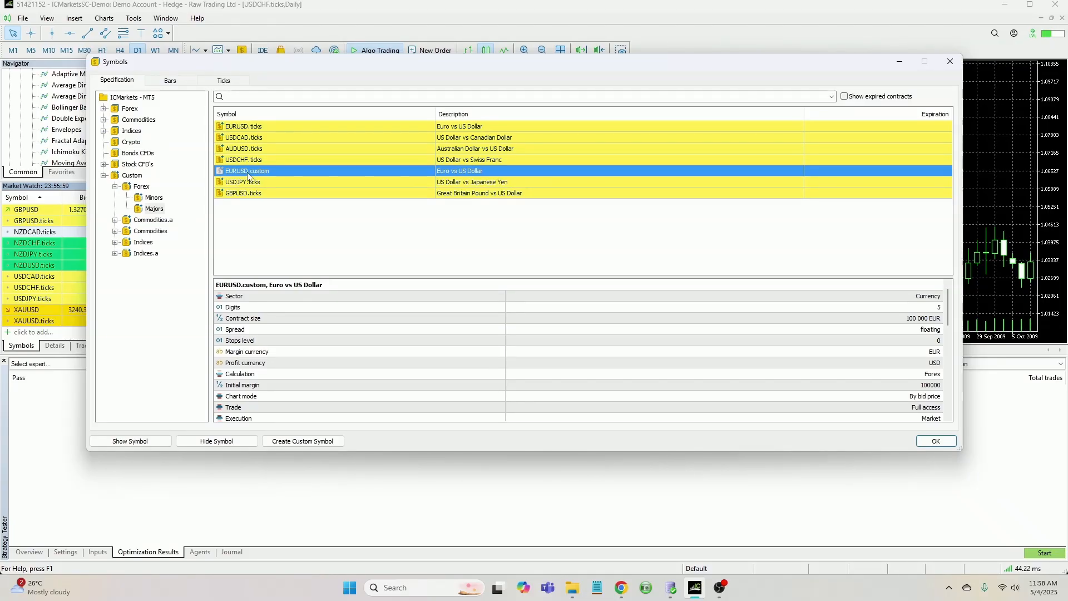
pyautogui.rightClick(248, 176)
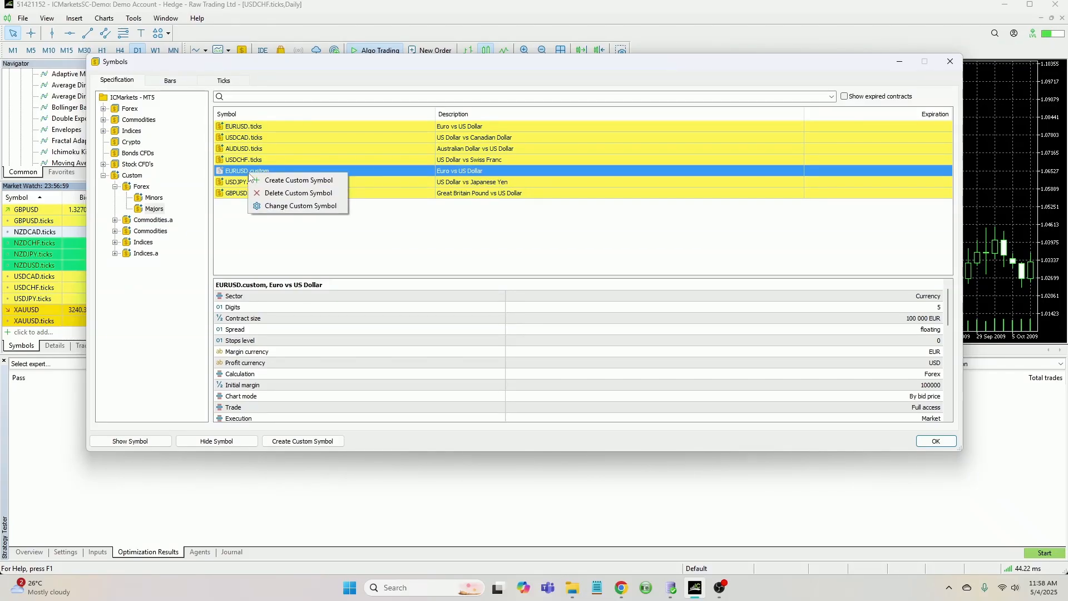
pyautogui.click(220, 171)
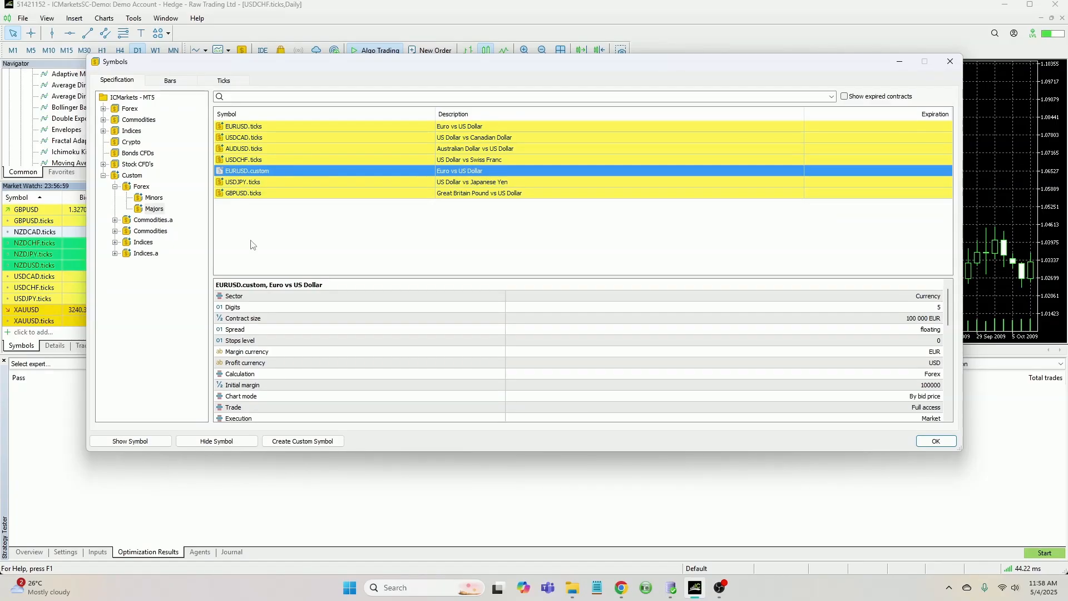
pyautogui.click(130, 441)
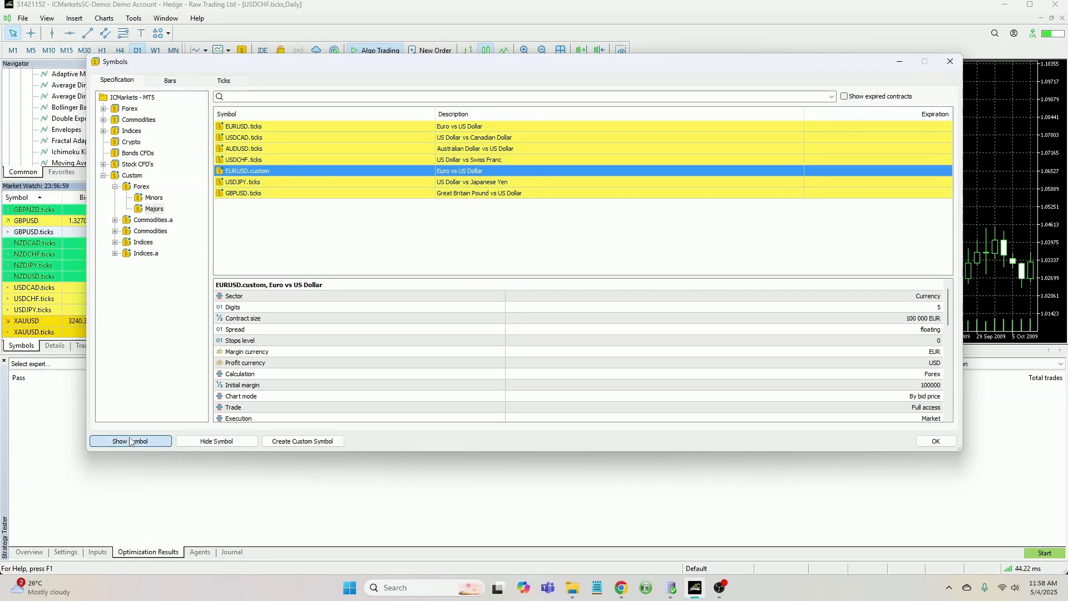
pyautogui.click(936, 440)
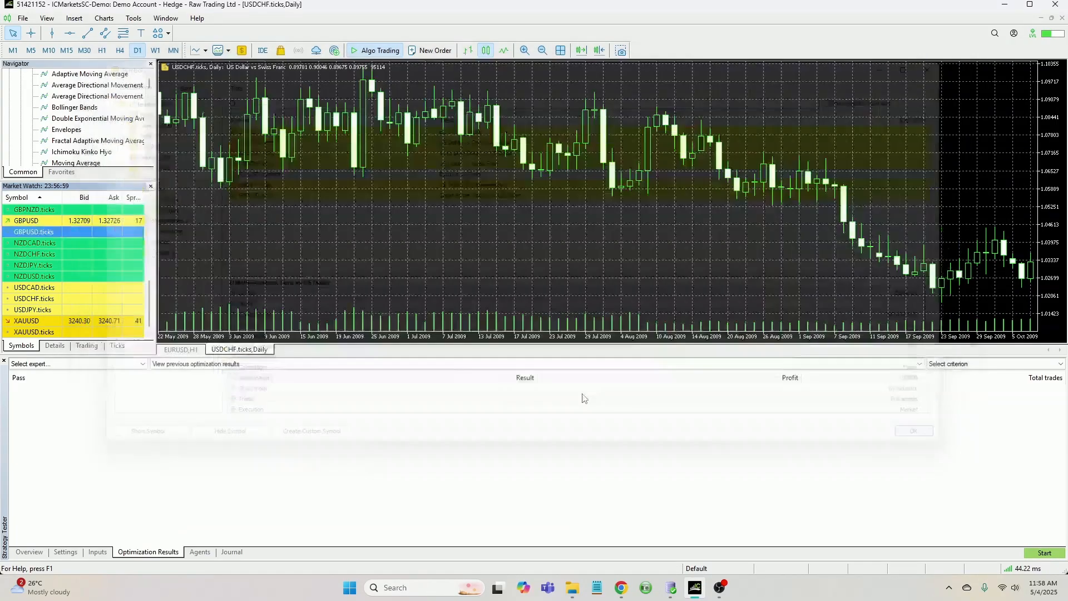
# Select EURUSD.custom in Market Watch and switch to the EURUSD,H1 chart
pyautogui.scroll(6, 61, 262)
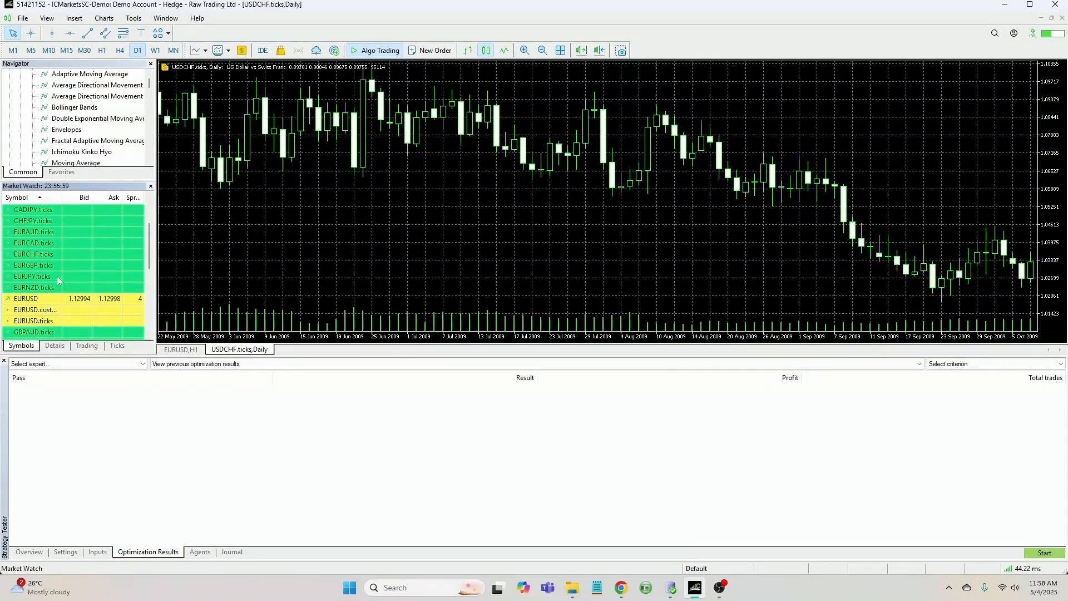
pyautogui.click(45, 309)
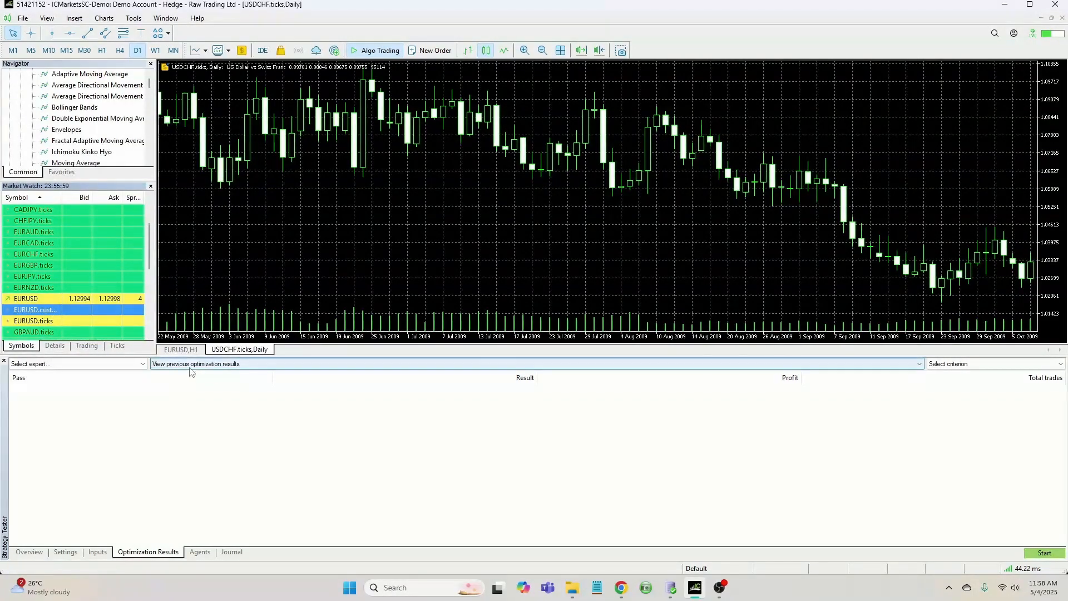
pyautogui.click(180, 349)
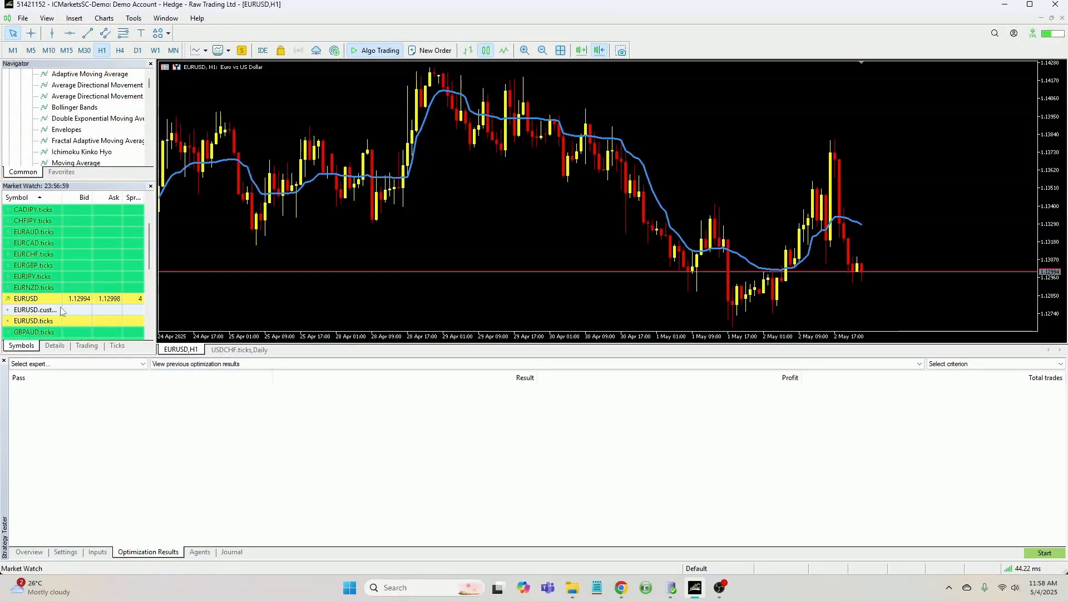
# Open the Strategy Tester settings and choose the MIDNIGHT BLITZ.ex5 expert
pyautogui.click(65, 552)
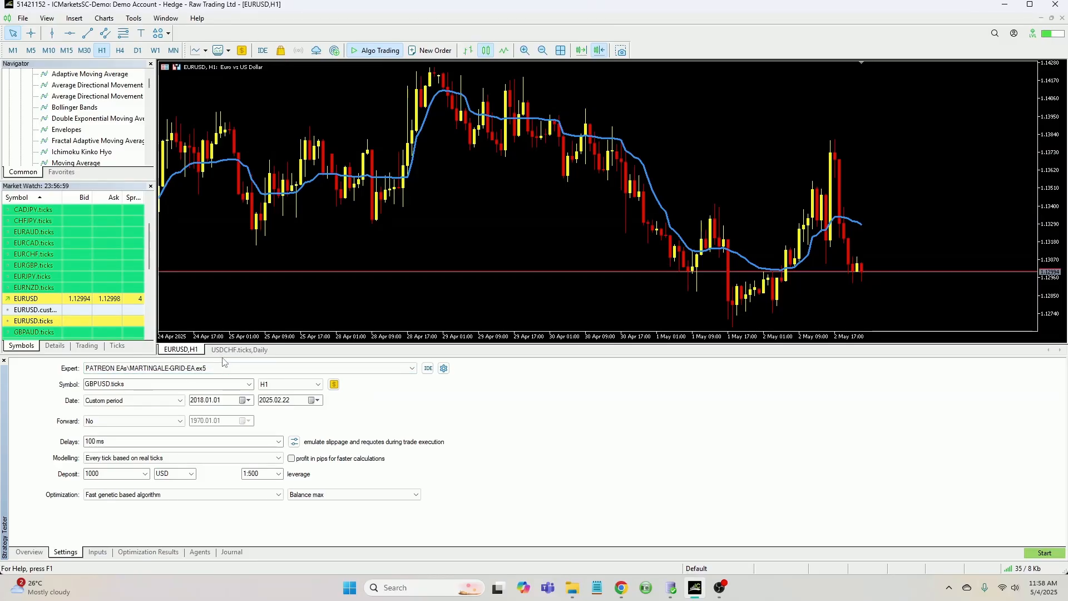
pyautogui.moveTo(223, 357); pyautogui.dragTo(222, 256)
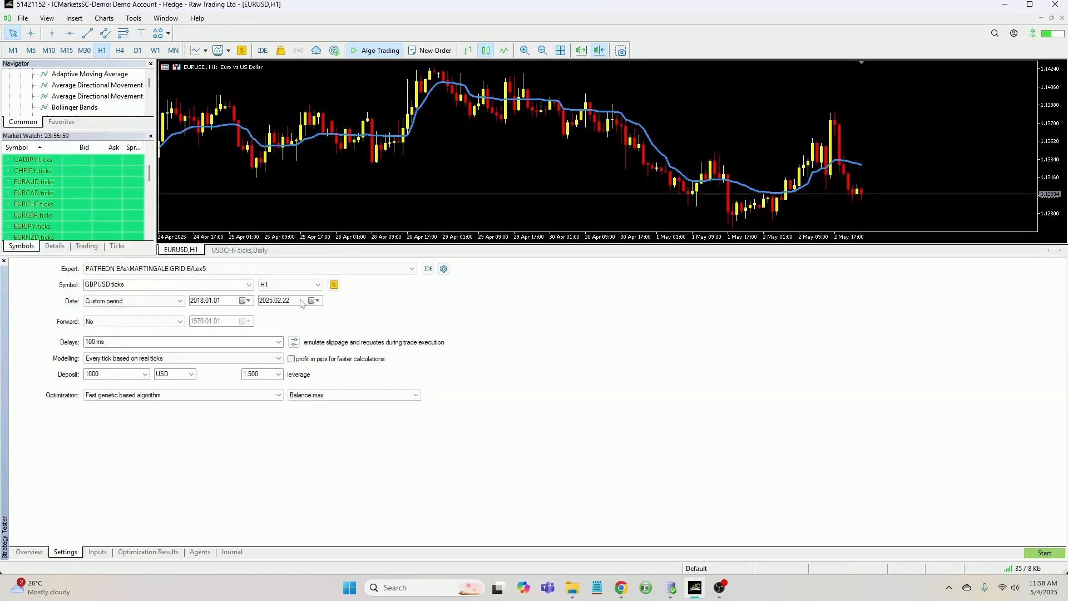
pyautogui.click(348, 267)
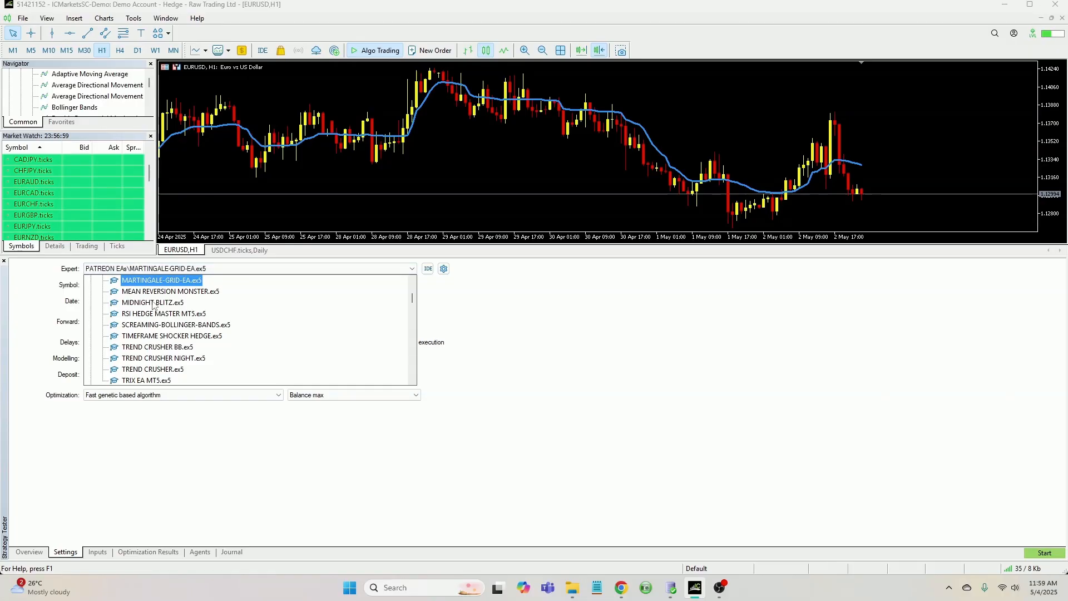
pyautogui.click(154, 303)
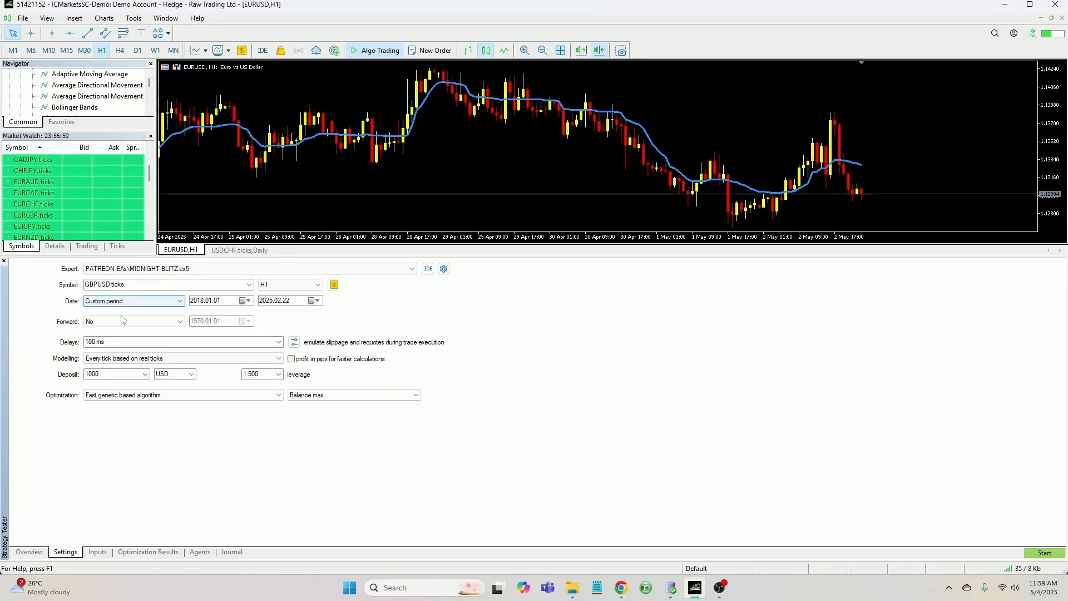
# Set the tester symbol to EURUSD.custom
pyautogui.click(248, 284)
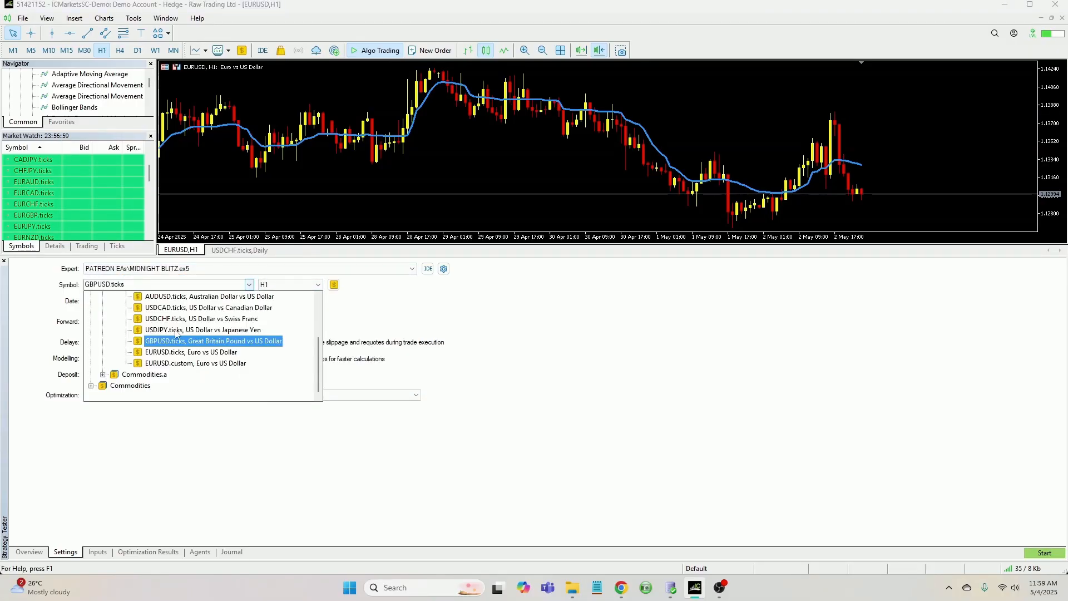
pyautogui.scroll(2, 169, 342)
pyautogui.scroll(-2, 167, 343)
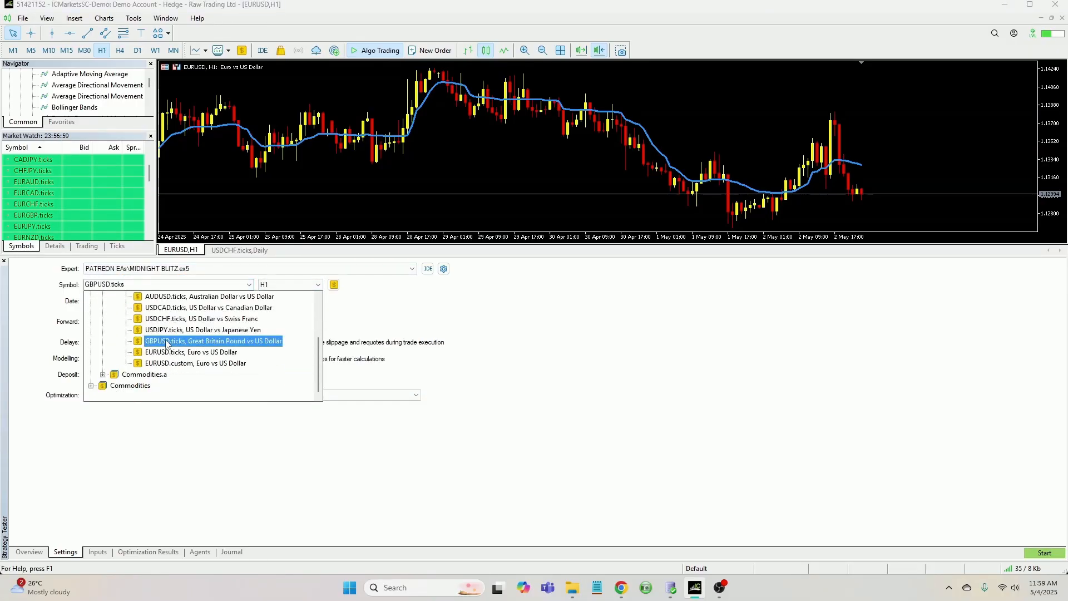
pyautogui.click(176, 367)
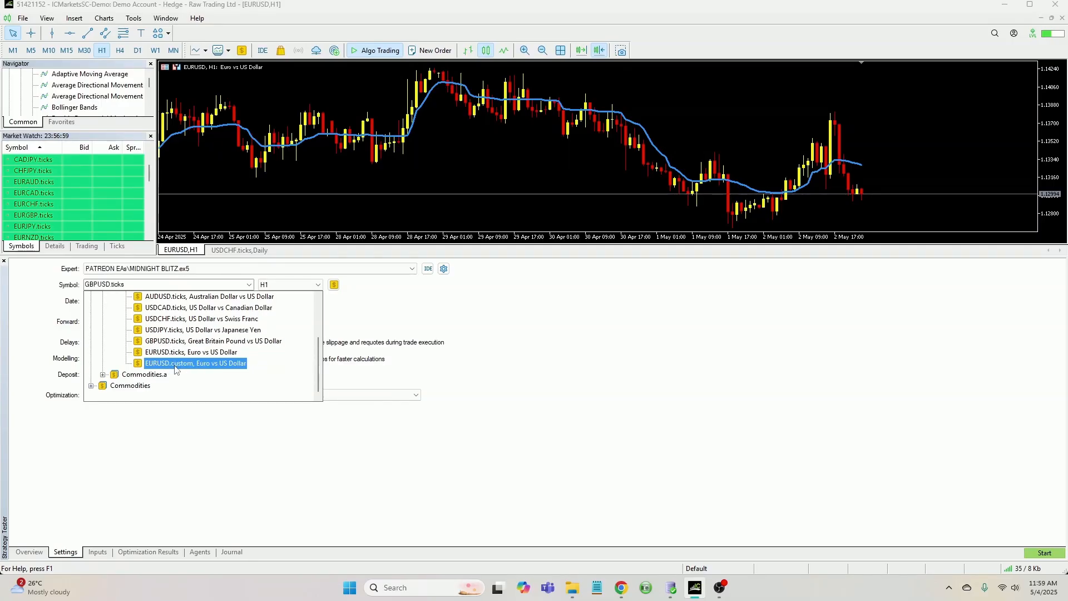
pyautogui.click(176, 364)
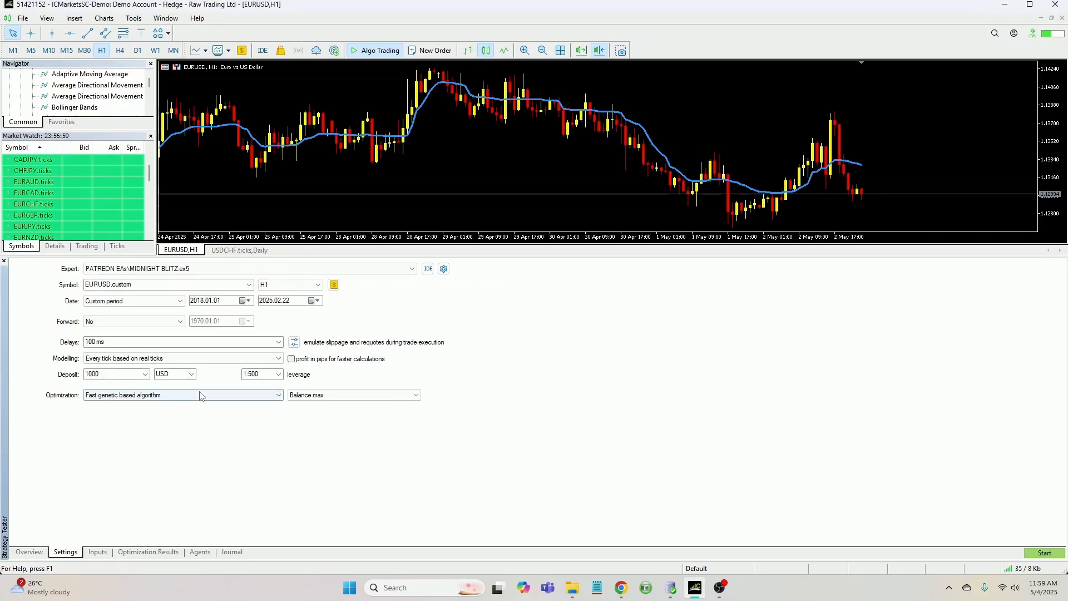
# Set the tester optimization to Disabled, keeping Every tick based on real ticks modelling
pyautogui.click(155, 394)
pyautogui.click(151, 405)
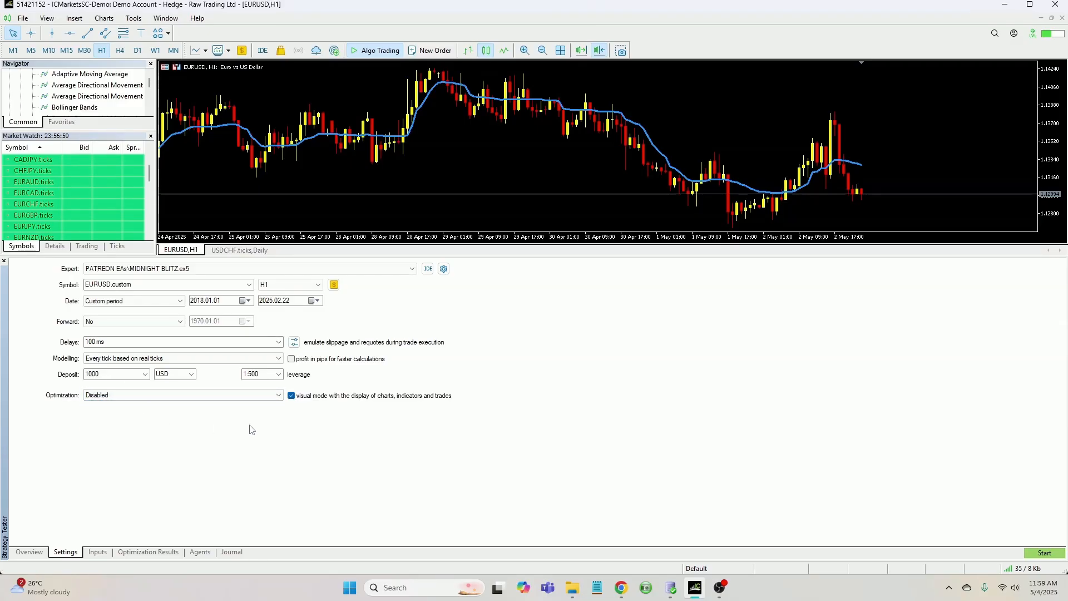
pyautogui.click(158, 360)
pyautogui.click(157, 362)
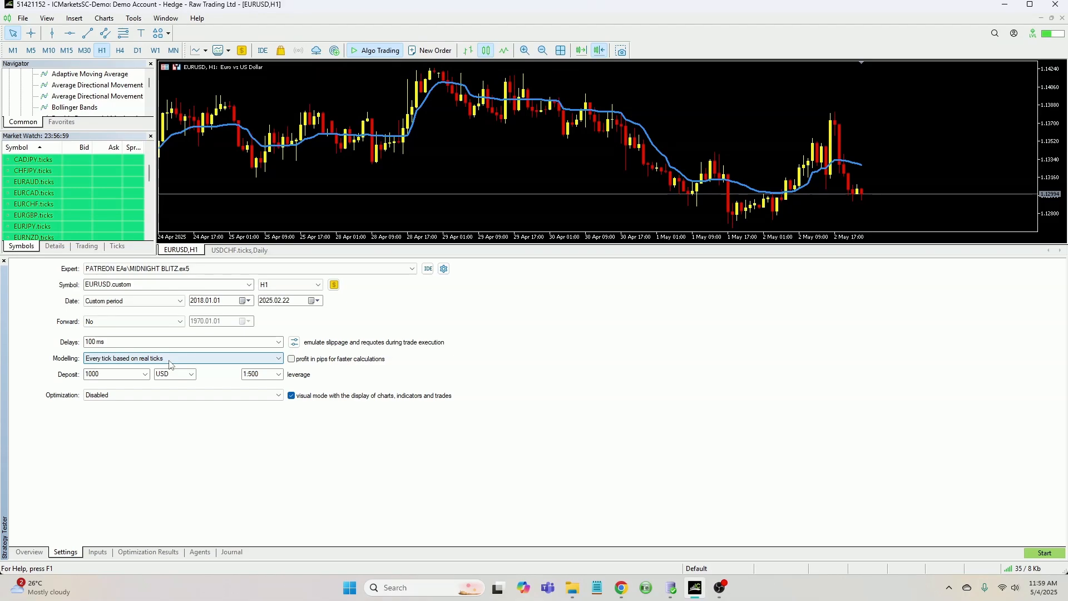
# Review the trade commission settings and the available optimization options without changing them
pyautogui.click(294, 342)
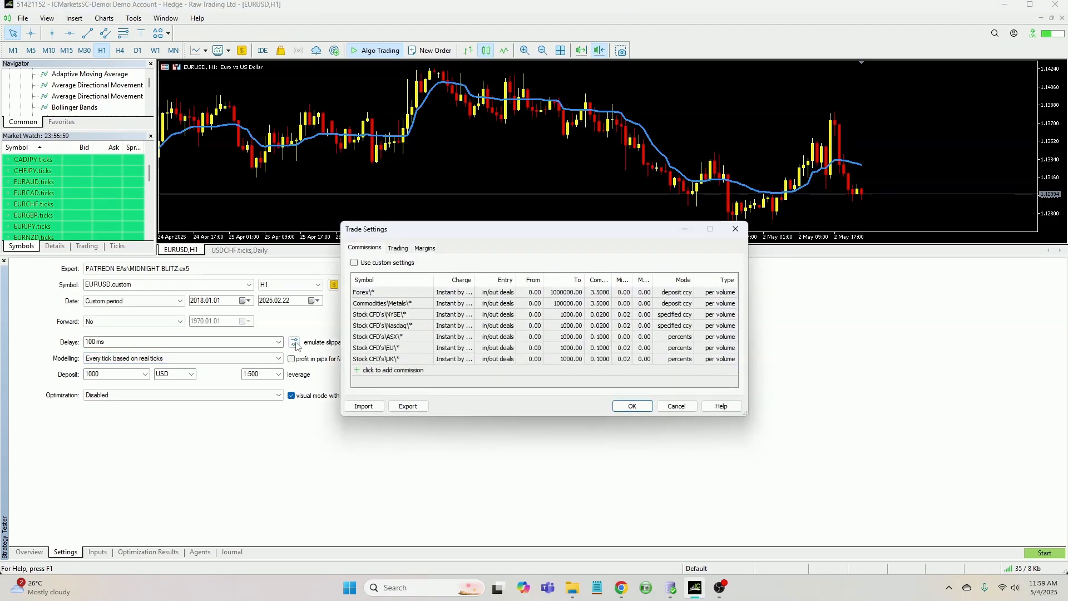
pyautogui.click(735, 230)
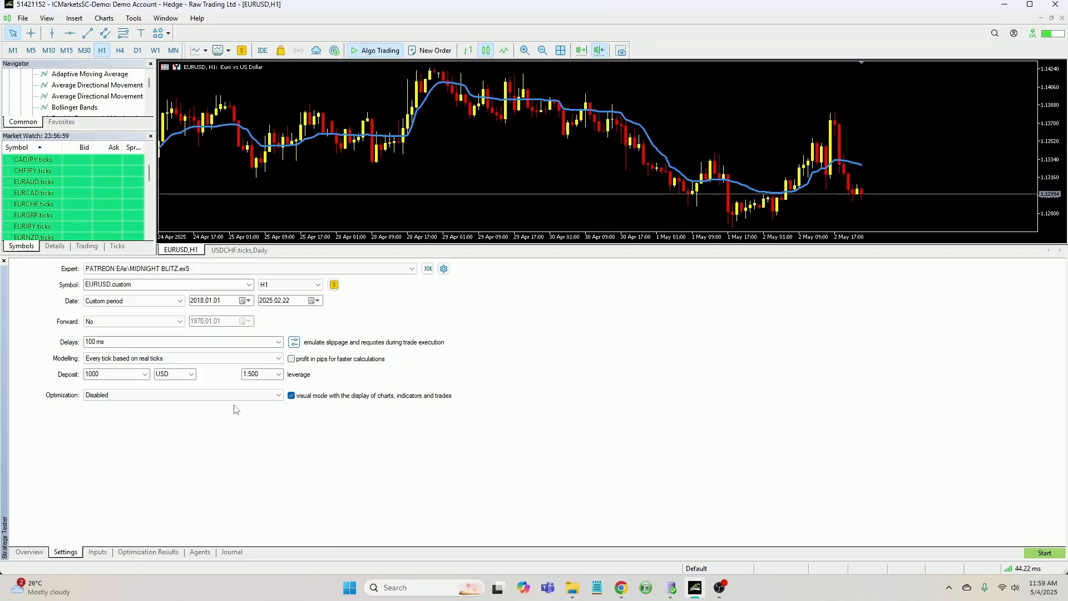
pyautogui.click(130, 396)
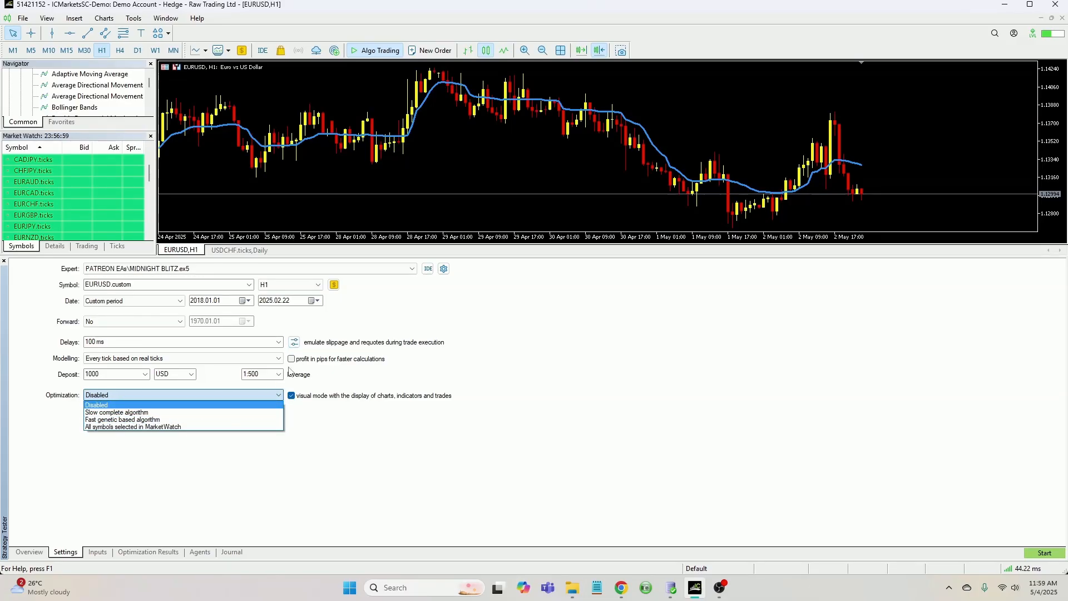
pyautogui.click(461, 317)
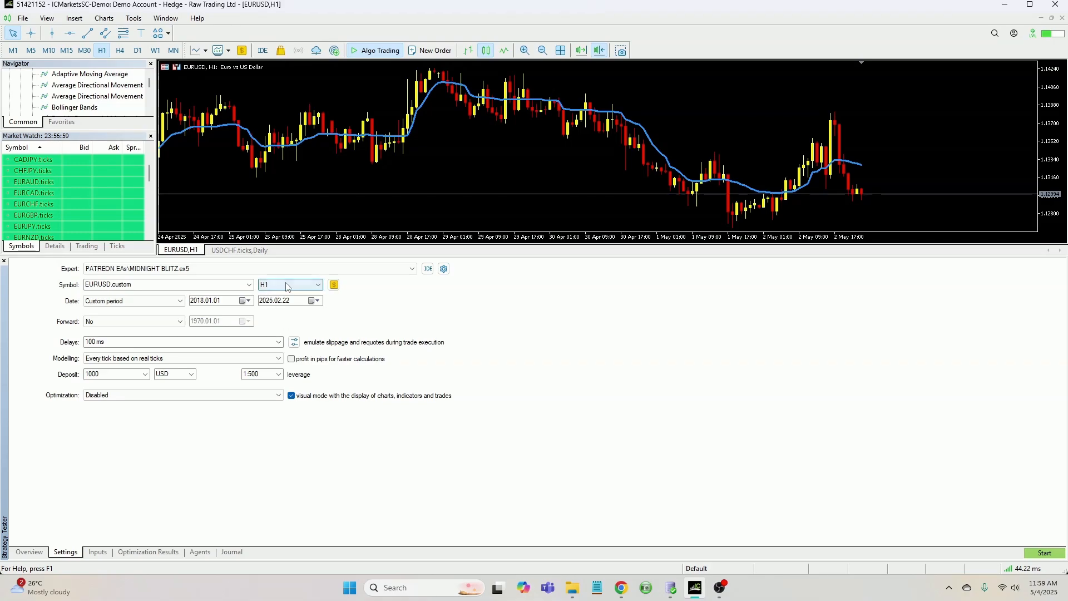
# Start editing the test start date
pyautogui.click(248, 301)
pyautogui.click(248, 302)
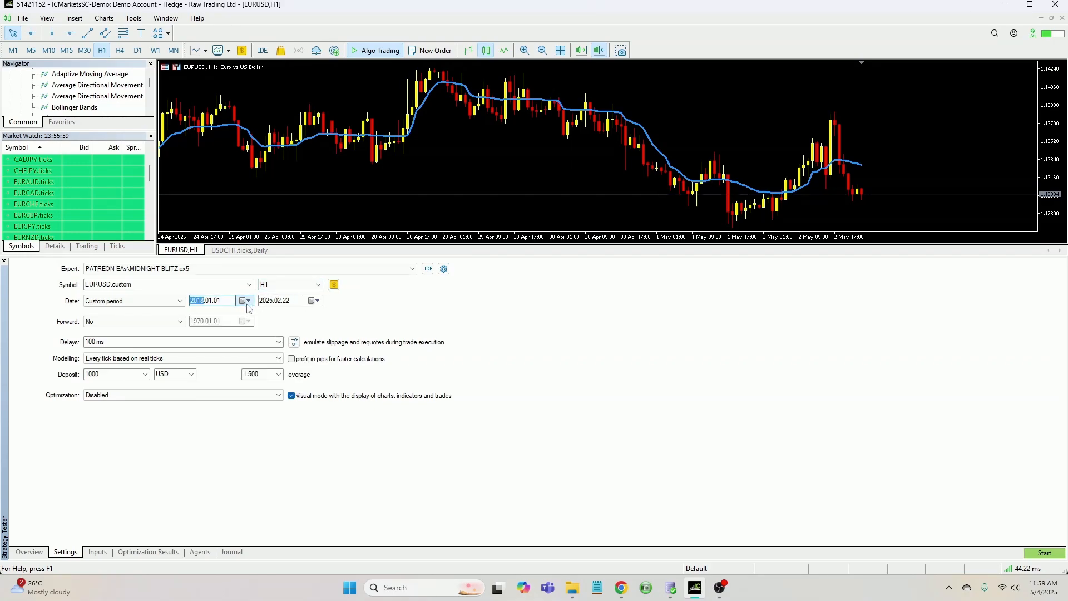